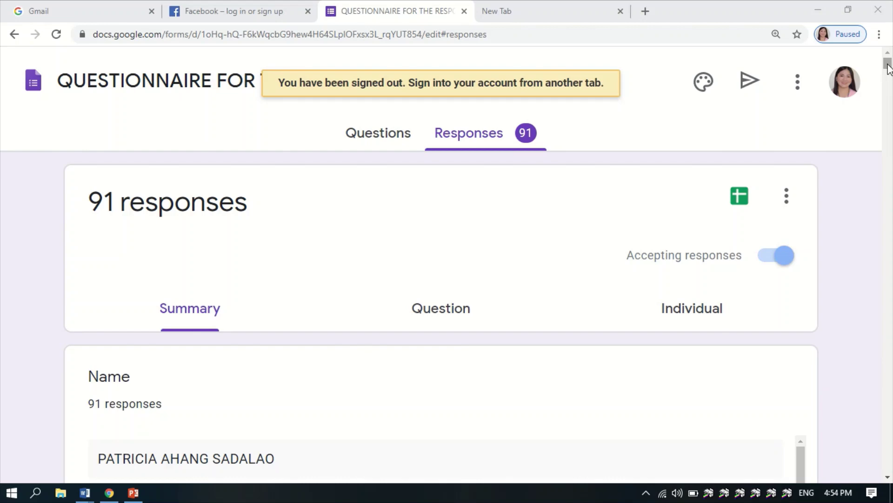
- Highlight the first question's wording in the test document, then clear the highlight
left_click_drag(889, 69, 889, 103)
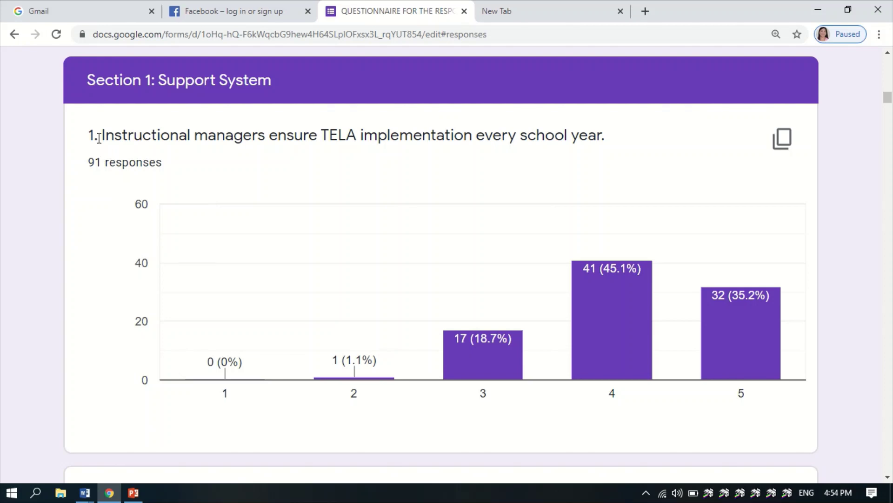
left_click_drag(99, 138, 602, 140)
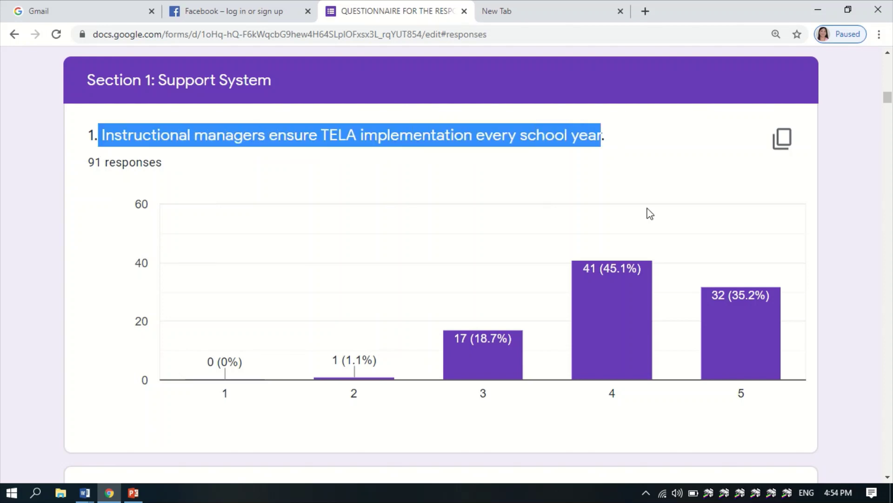
left_click(622, 210)
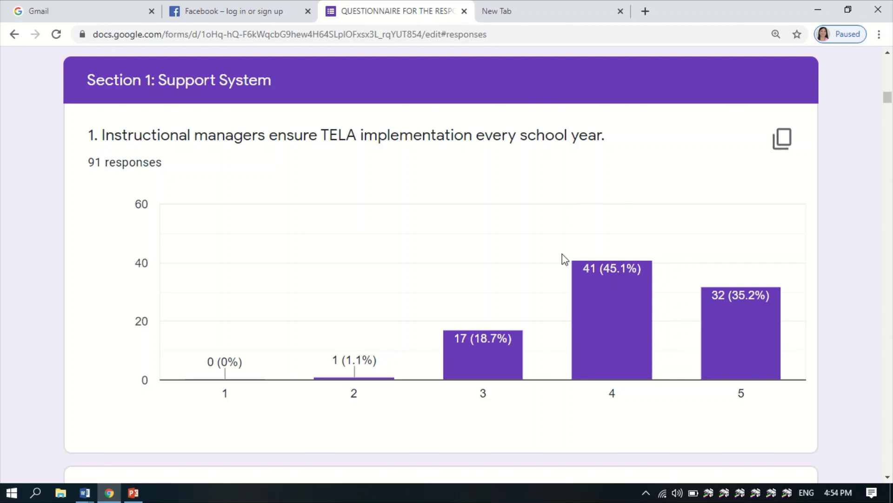
mouse_move(517, 10)
left_click(523, 33)
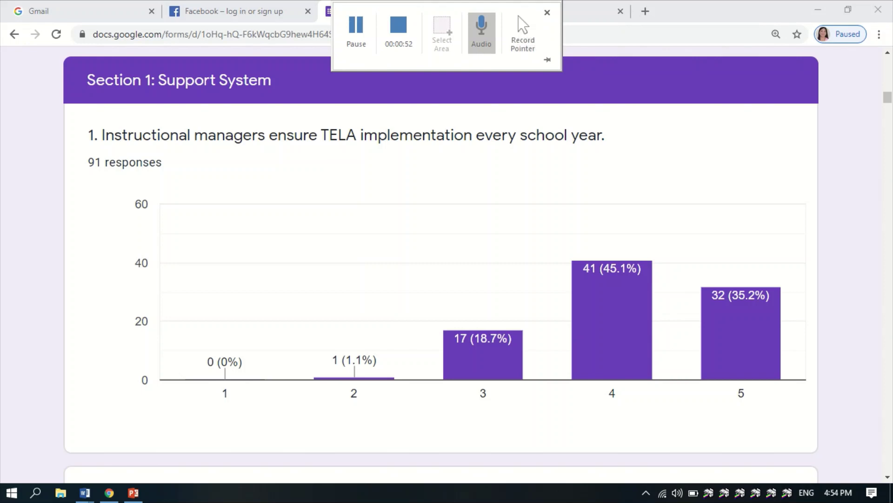
- Open Gmail in a new tab and sign in with another Google account's email and password
key("ctrl+t")
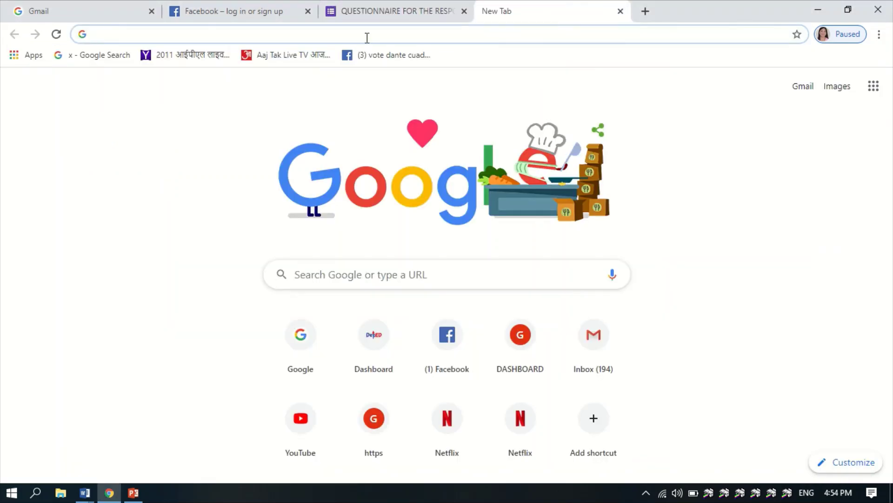
type("gmail.com")
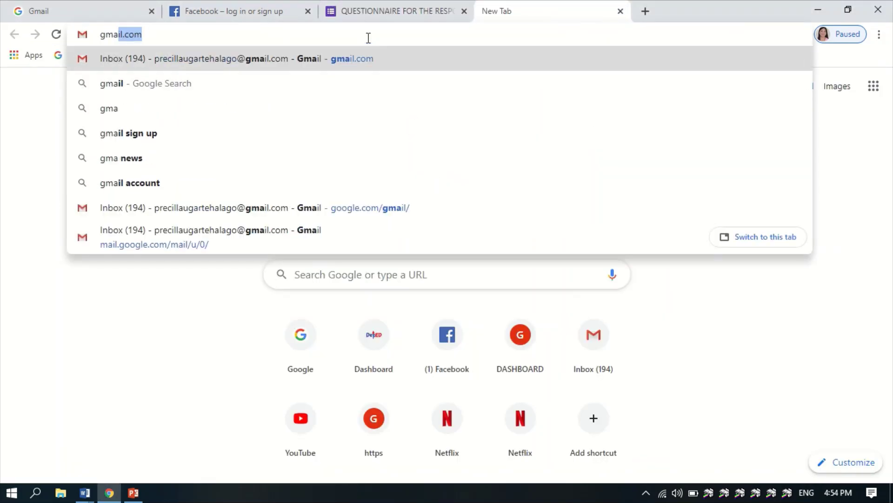
key("Return")
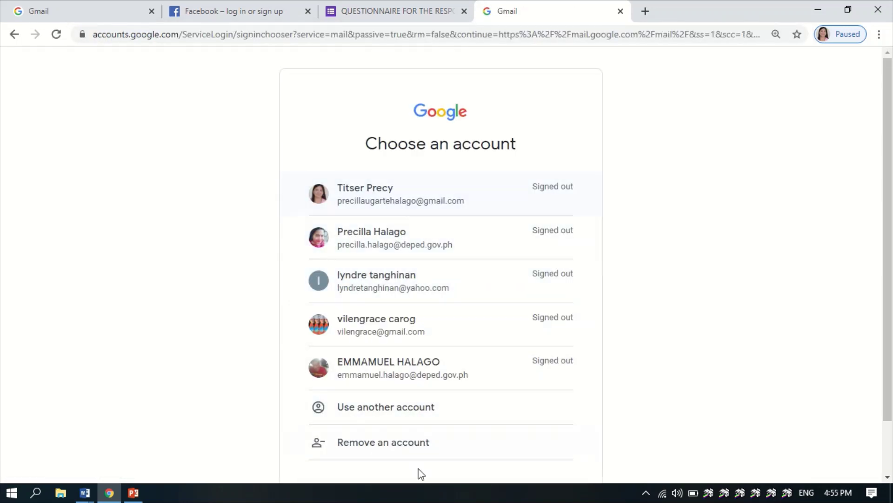
left_click(407, 401)
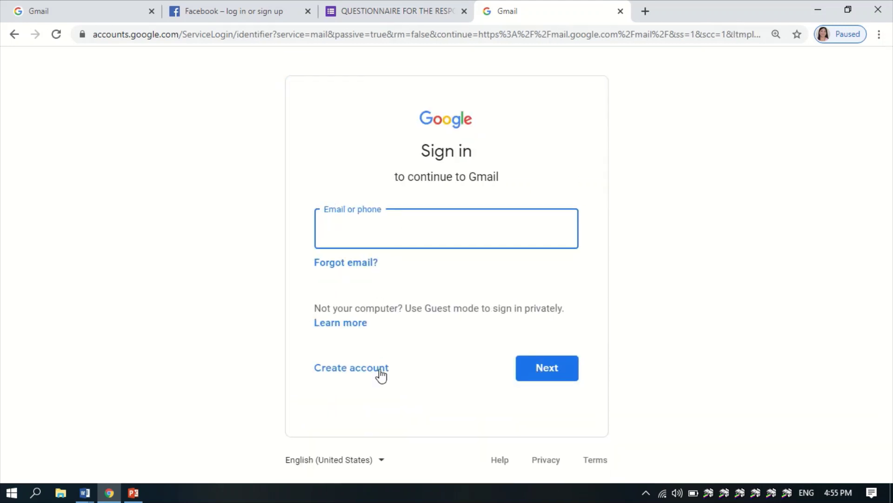
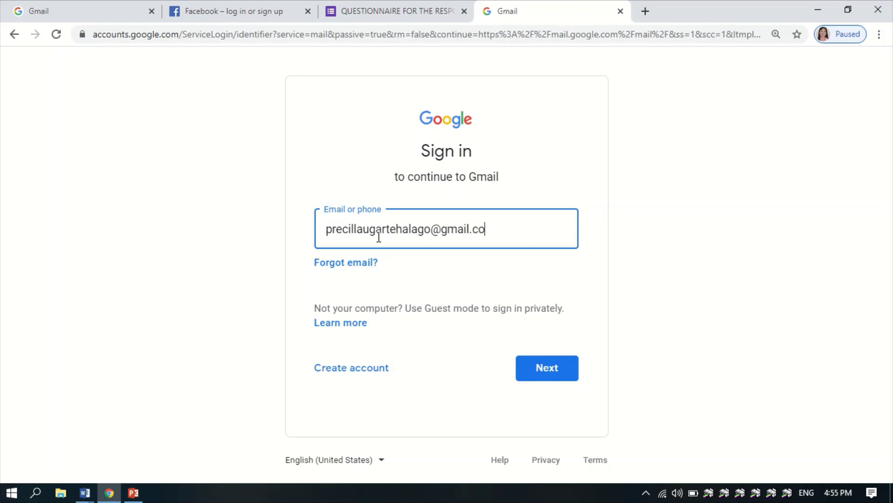
left_click(556, 370)
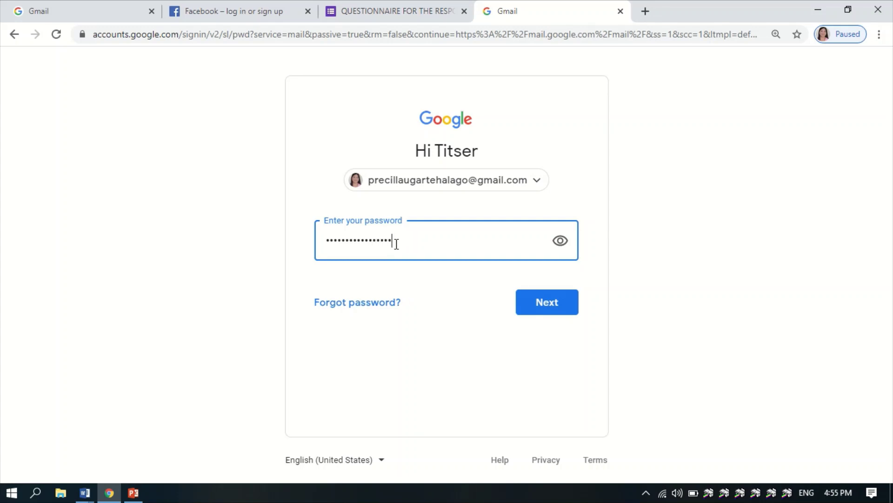
key("Return")
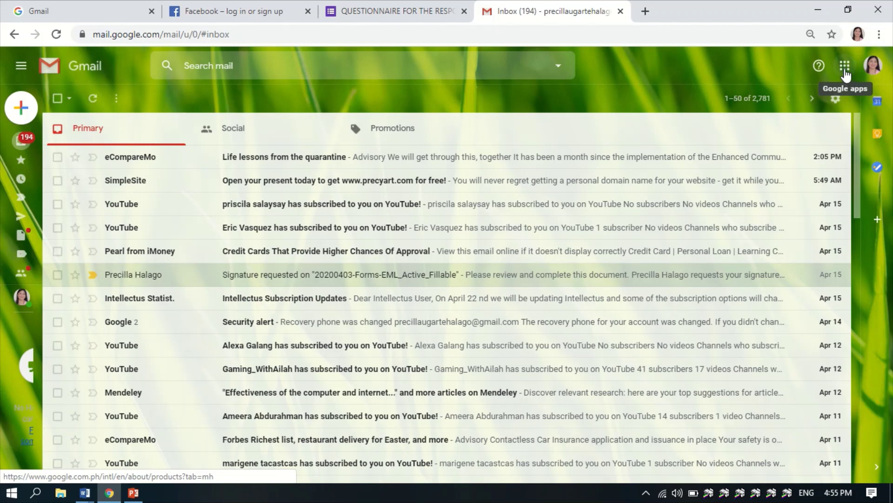
- From Gmail's Google apps panel, open the More from Google product catalogue
left_click(845, 66)
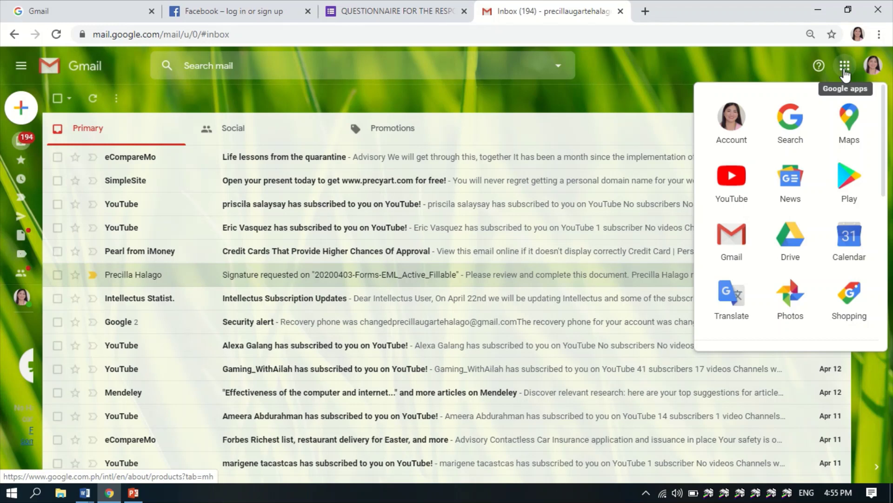
scroll(809, 181, "down", 3)
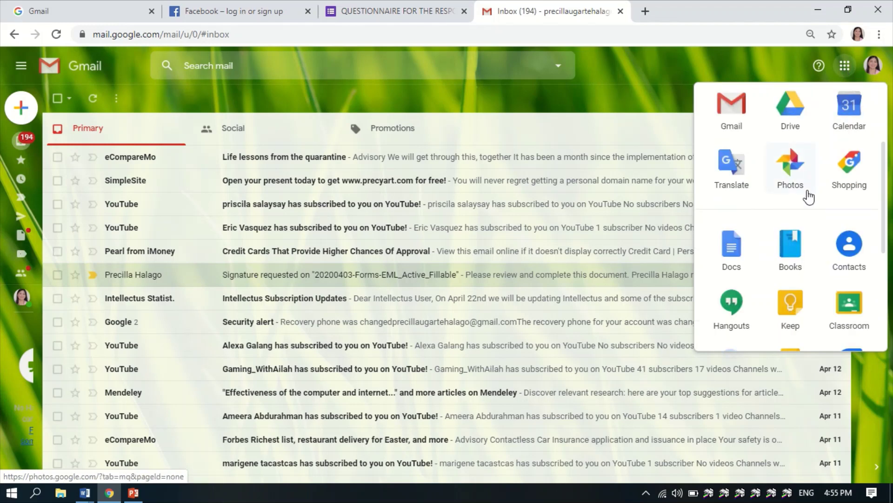
scroll(809, 197, "down", 5)
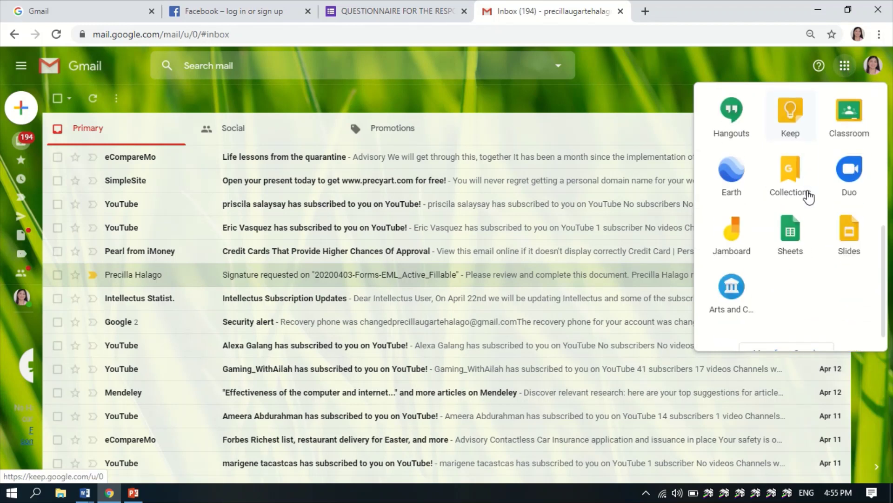
scroll(799, 228, "up", 5)
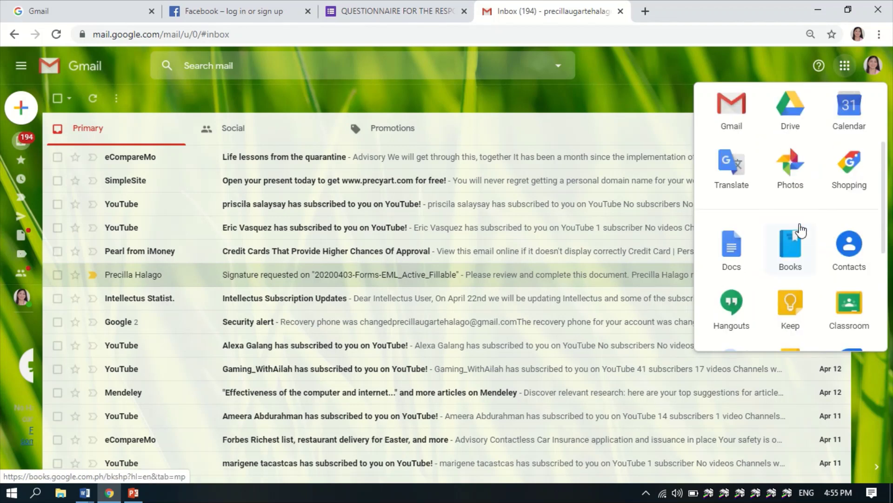
scroll(798, 230, "up", 1)
scroll(798, 229, "down", 5)
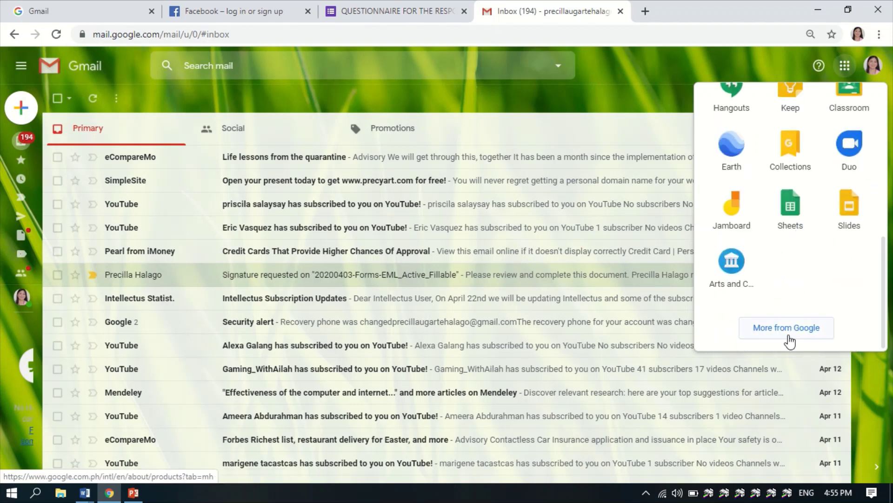
left_click(790, 339)
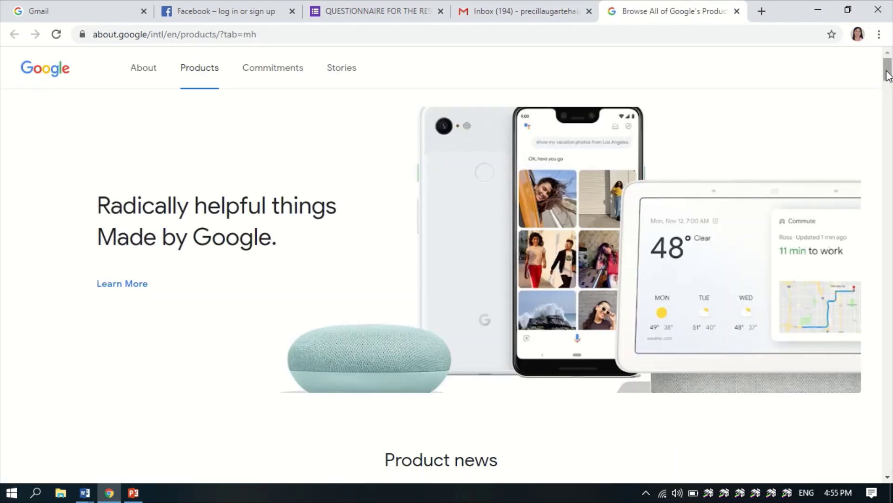
- Open the Forms product page from All products and continue into Google Forms
left_click_drag(888, 72, 889, 404)
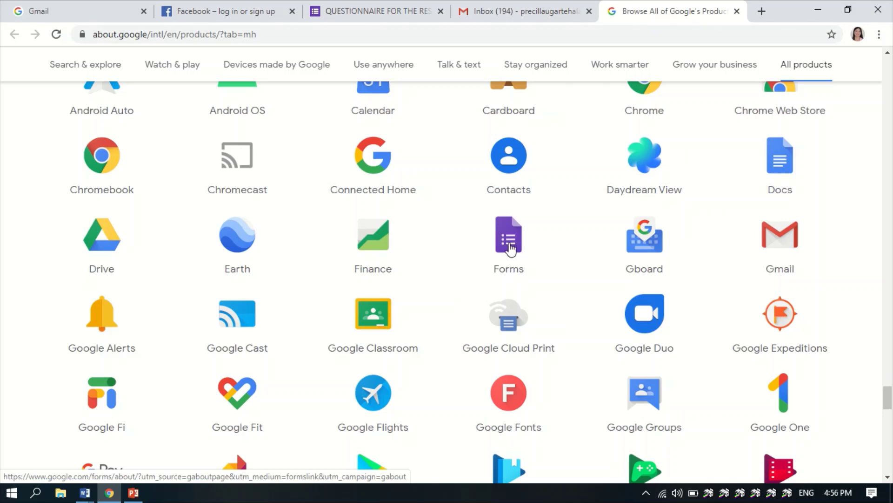
left_click(510, 244)
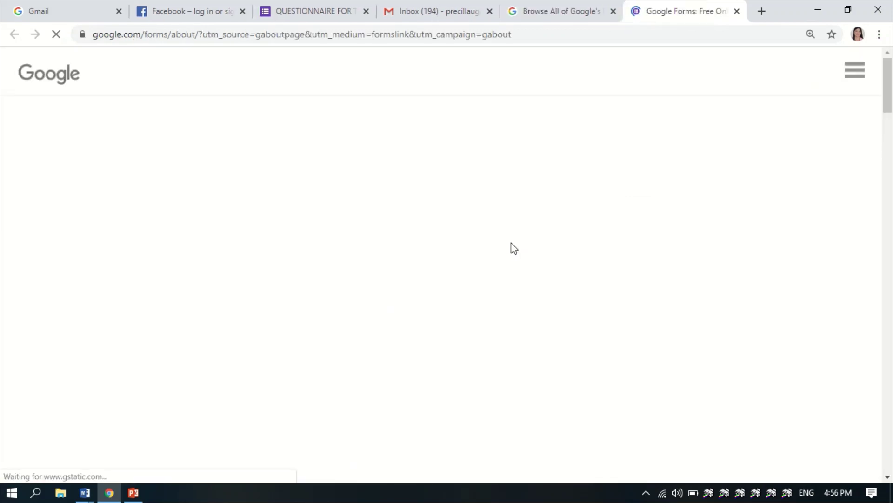
scroll(510, 238, "down", 2)
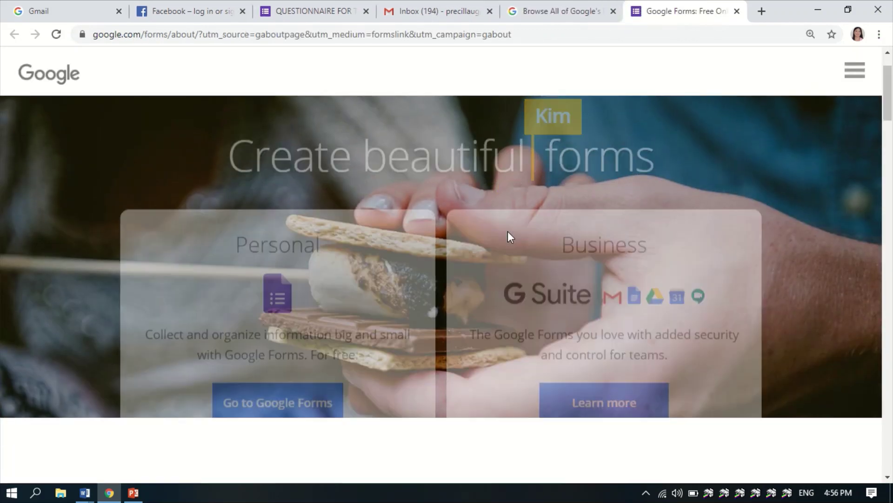
scroll(763, 219, "down", 2)
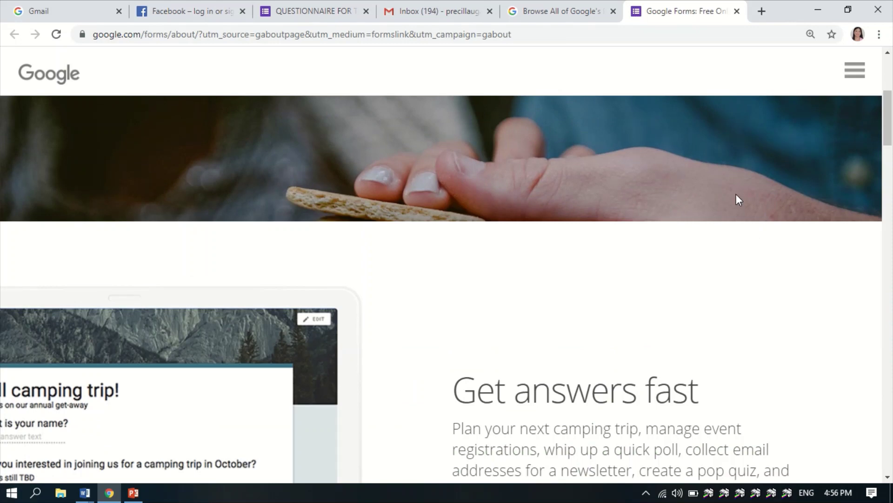
scroll(736, 193, "up", 3)
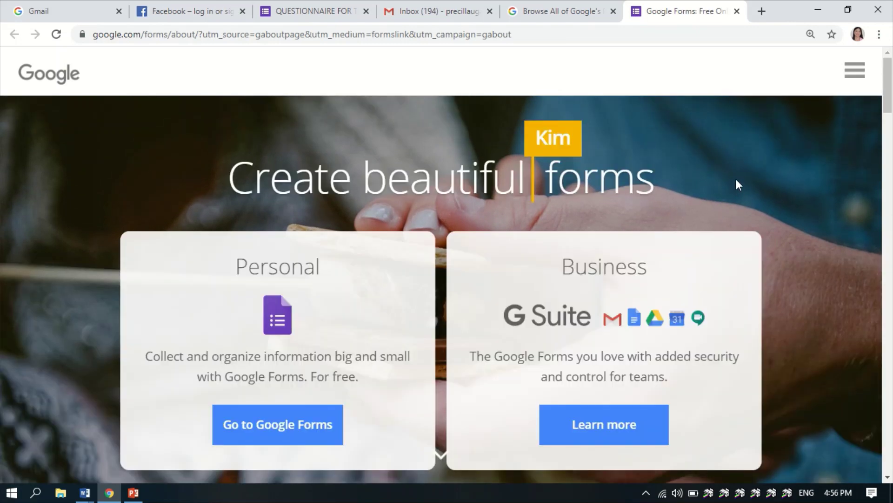
left_click(278, 437)
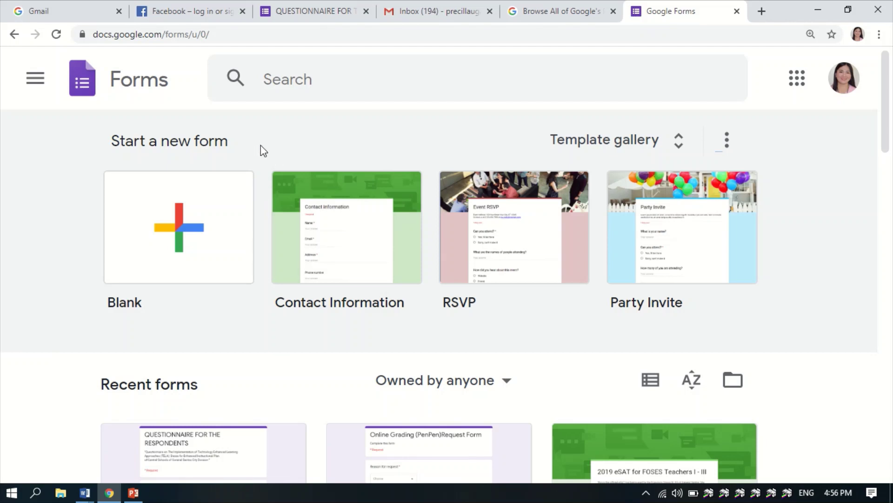
- Start a new Blank form from the Google Forms home page
left_click(188, 241)
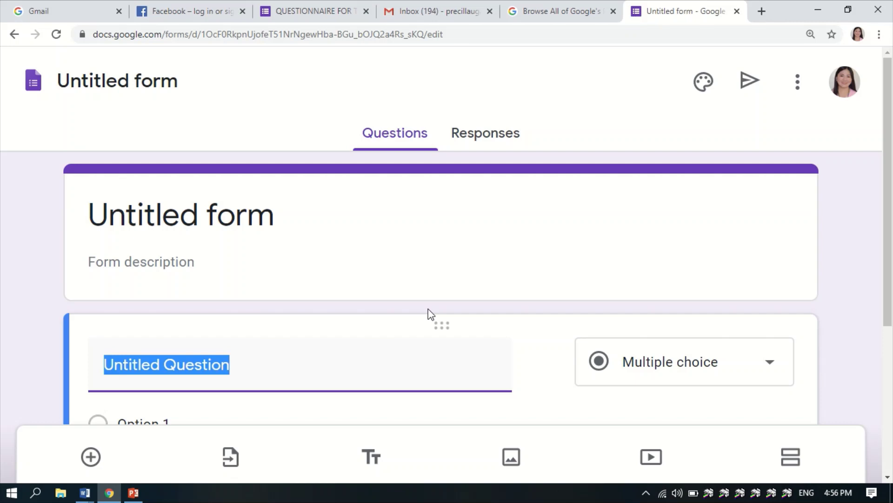
mouse_move(395, 6)
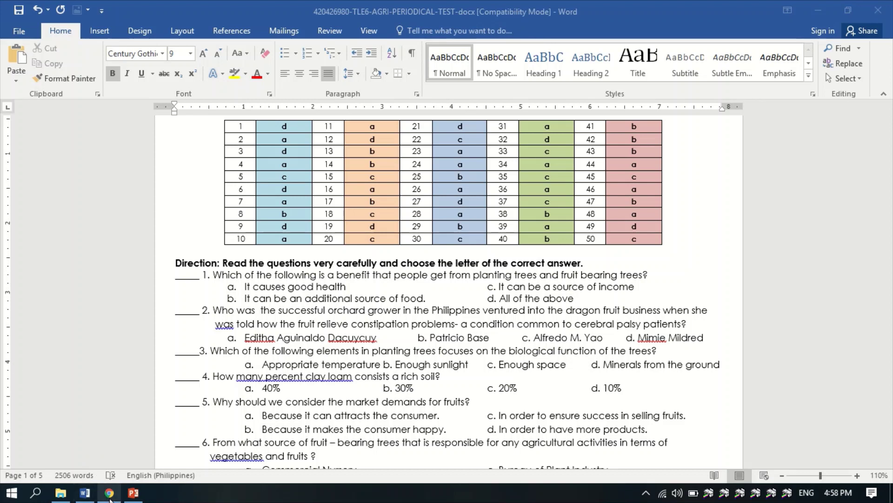
- Select question 1 in the Word test, including its number, then switch back to the form
mouse_move(110, 498)
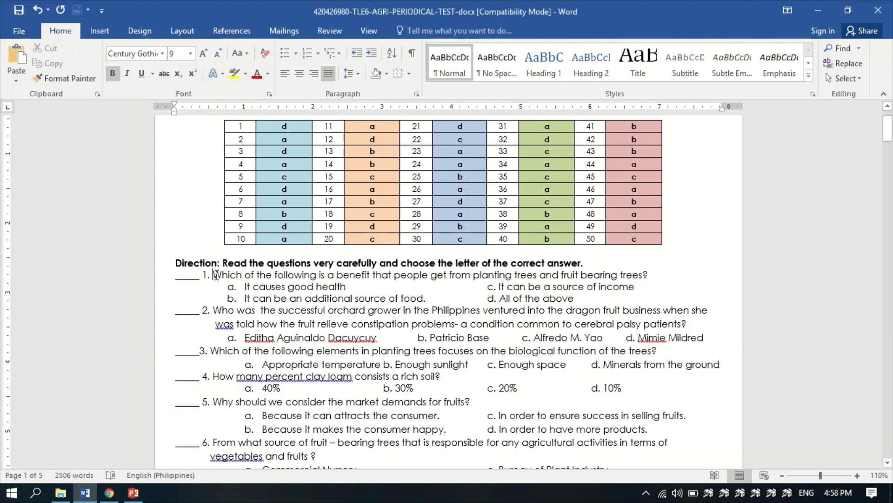
left_click_drag(215, 274, 645, 275)
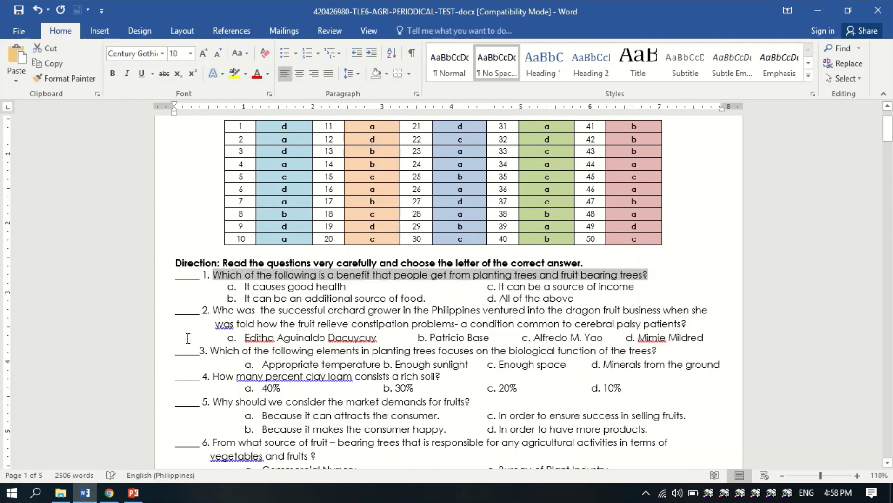
left_click(210, 276)
left_click_drag(207, 276, 648, 275)
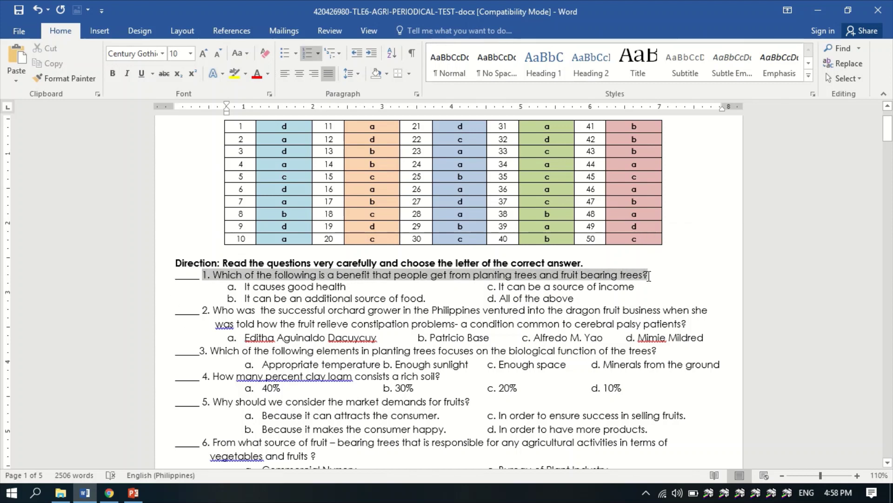
left_click(109, 492)
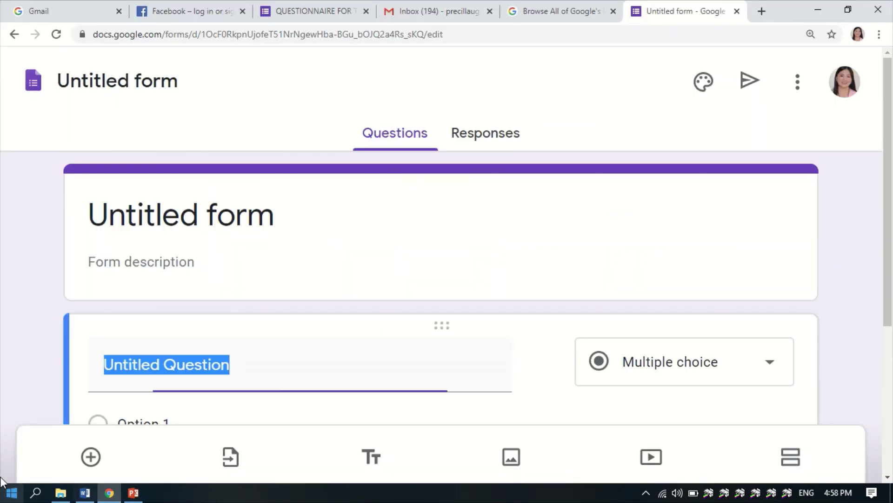
- Title the form 'TLE VI - AGRICULTURE QUARTER TEST'
left_click(216, 223)
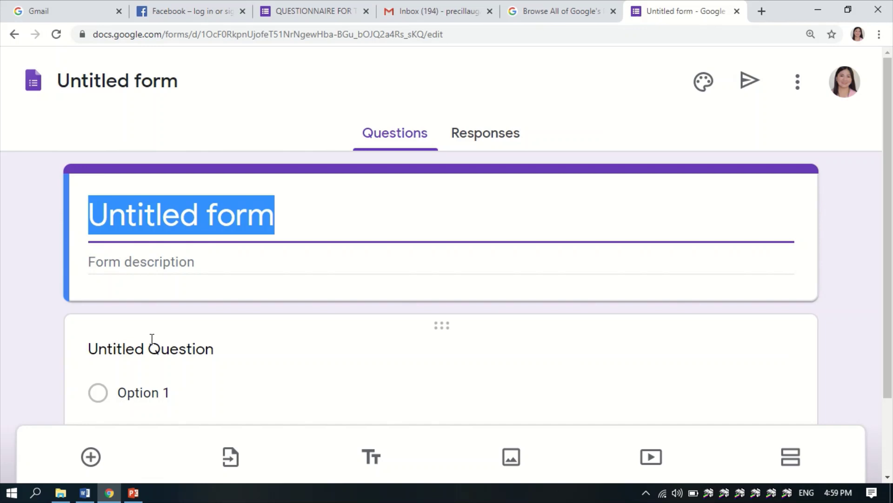
type("TLE")
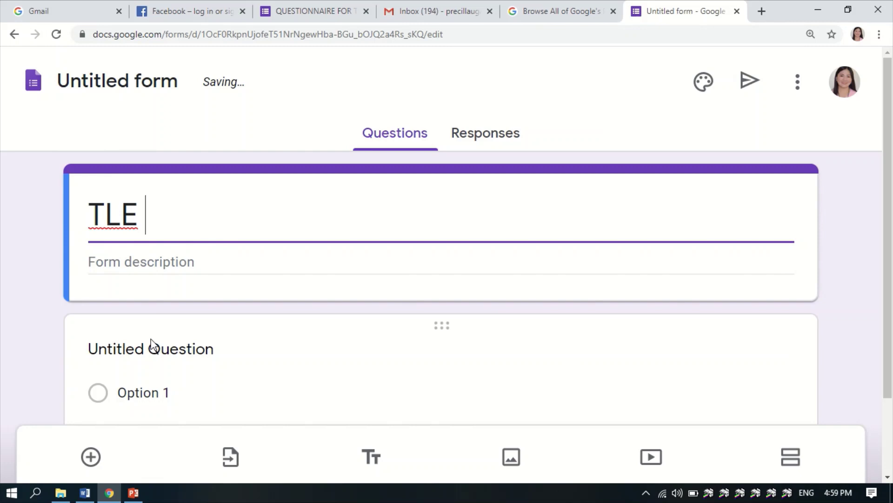
left_click(95, 209)
left_click(136, 208)
type("VI")
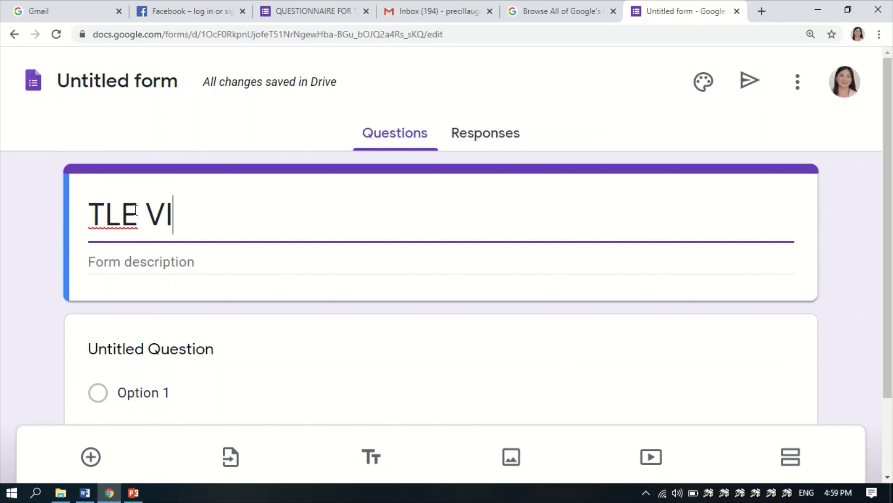
type(" - AGRIC")
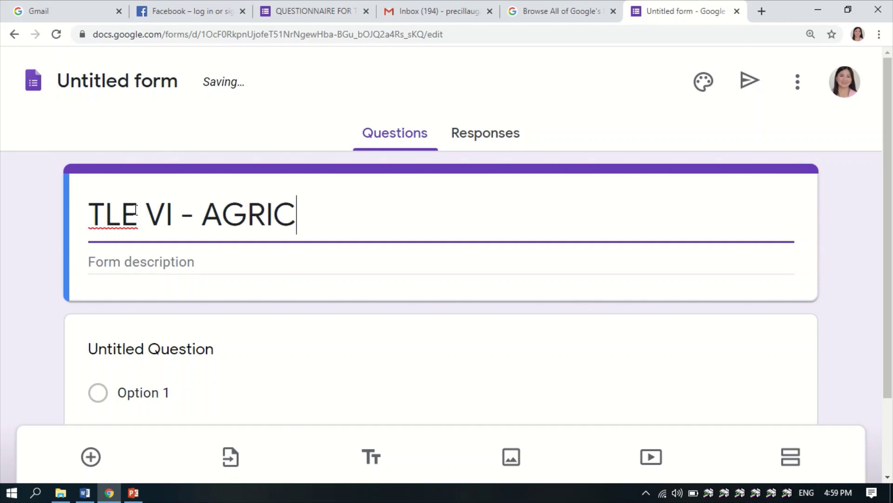
type("ULTURE")
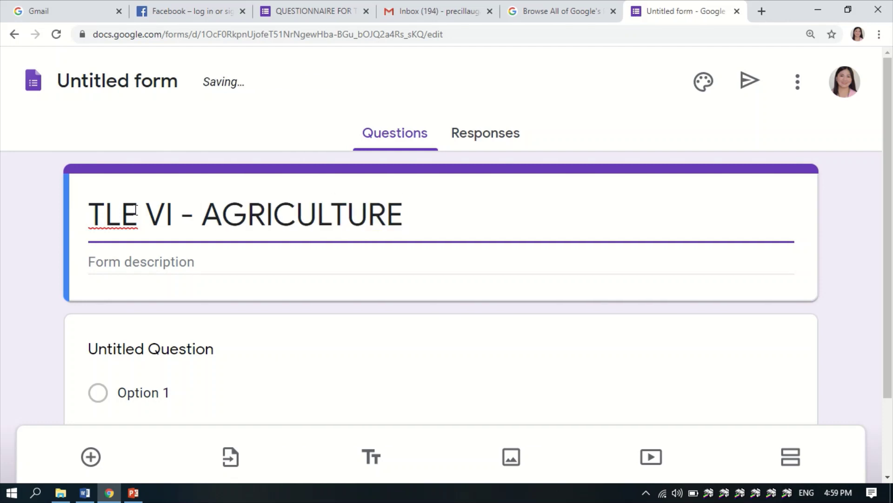
type("QUARTE")
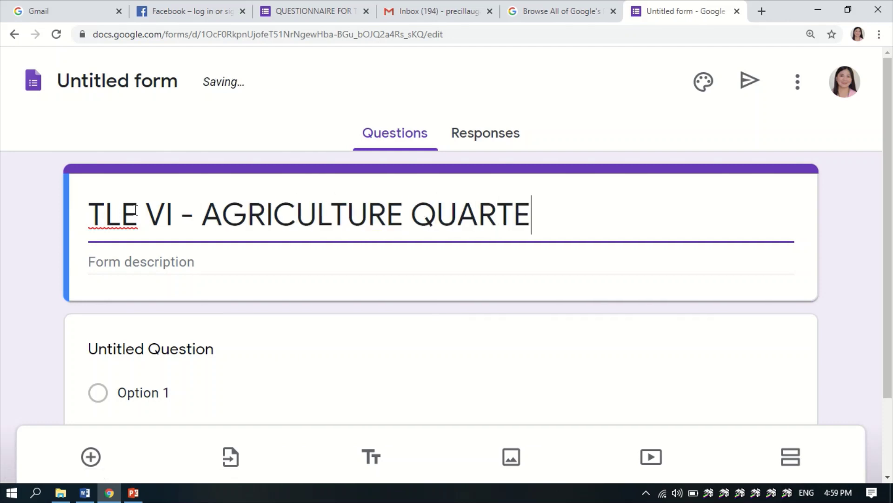
type("R TEST")
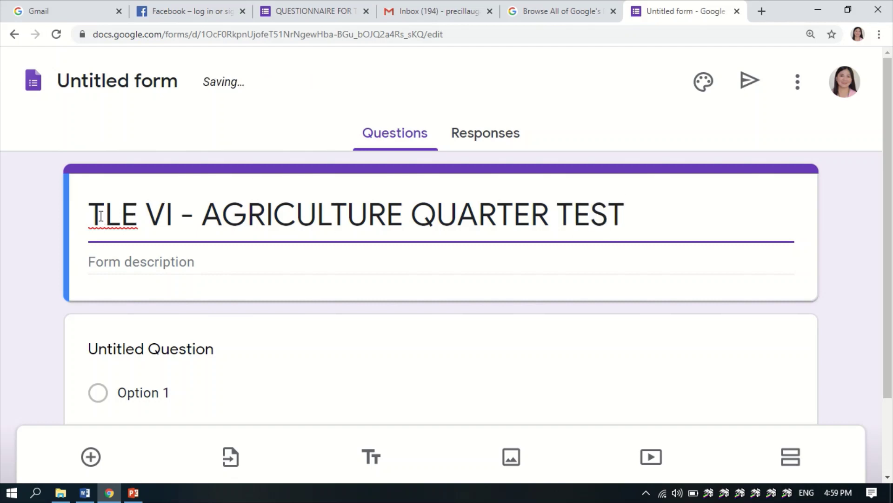
- Move between the description and first question, reselecting the whole form title
left_click(145, 264)
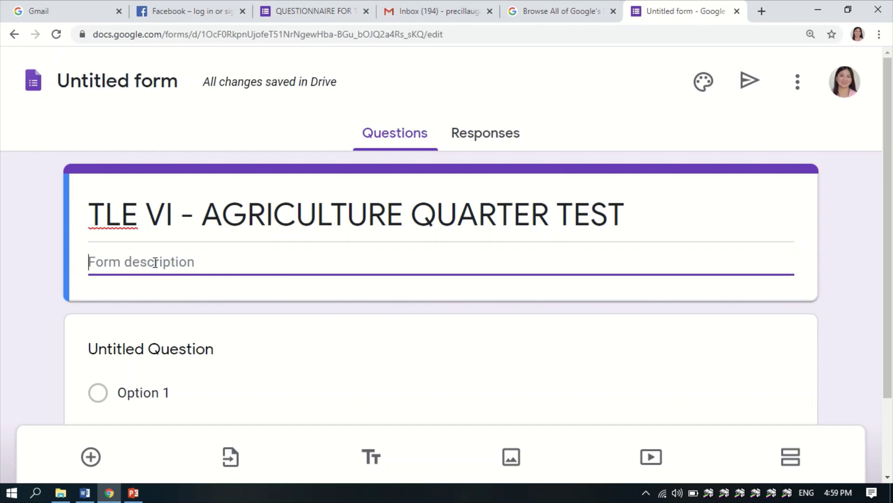
scroll(118, 263, "down", 1)
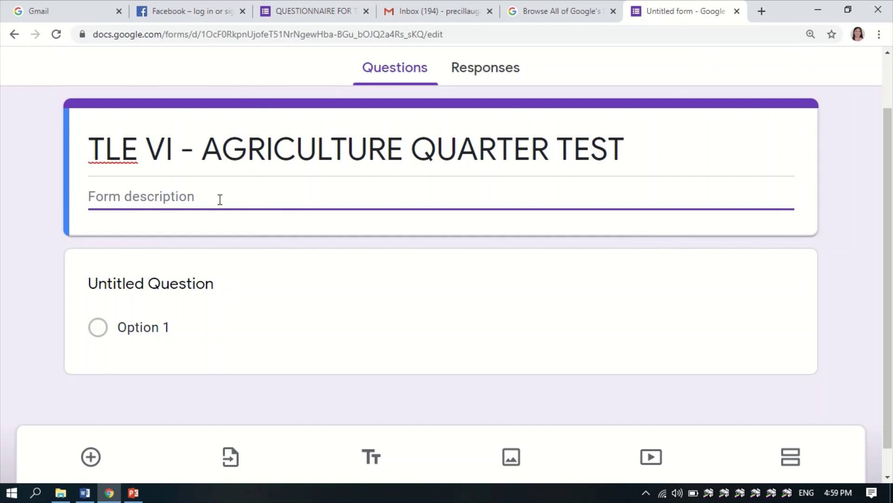
scroll(229, 199, "down", 1)
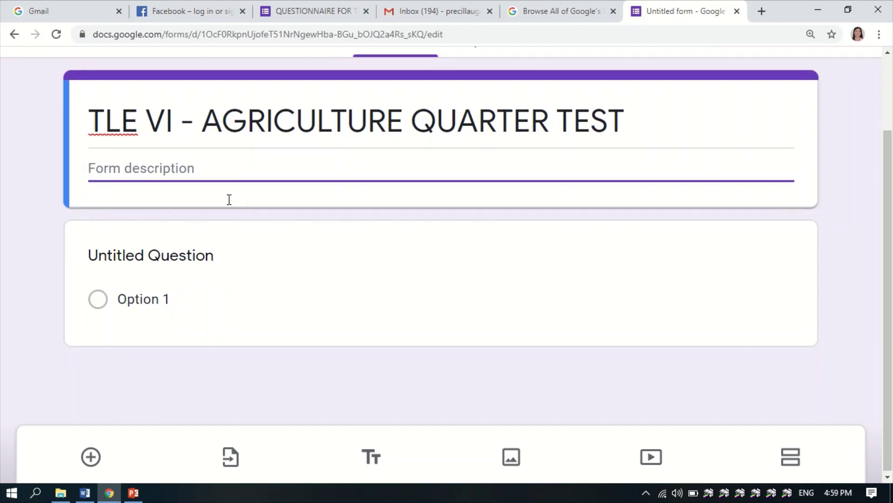
left_click(186, 259)
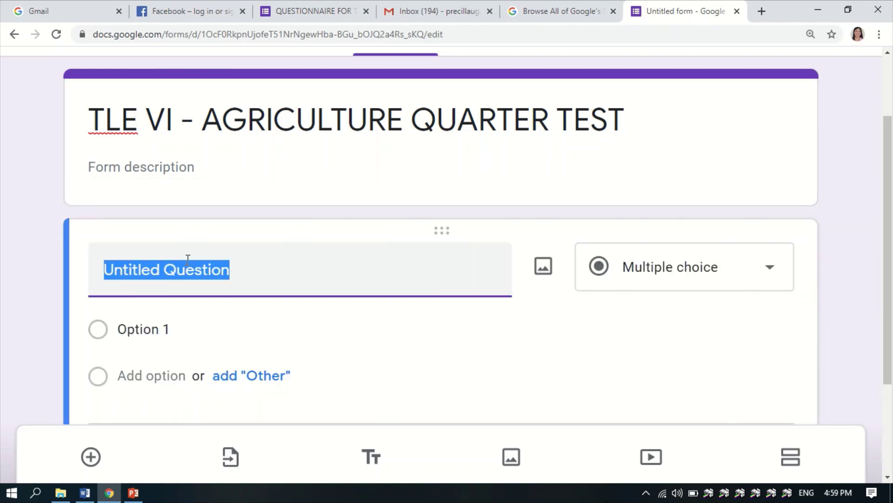
left_click(758, 216)
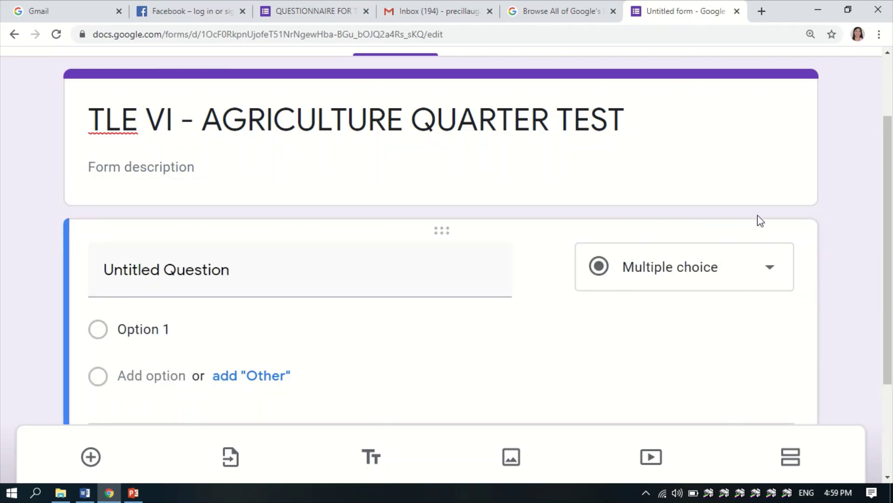
left_click(724, 189)
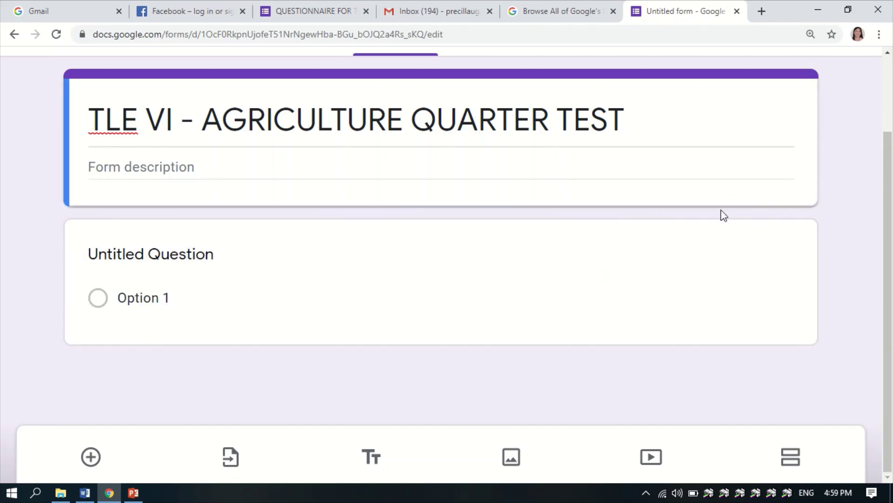
right_click(812, 192)
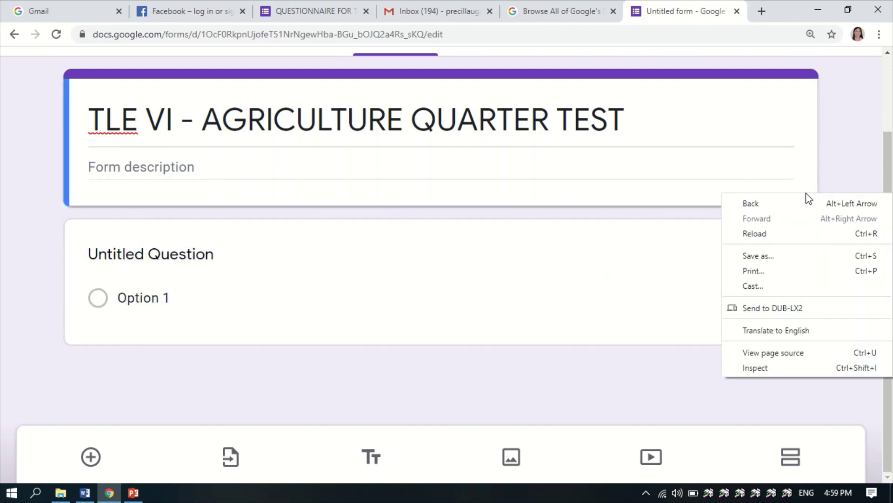
scroll(772, 159, "up", 2)
triple_click(786, 183)
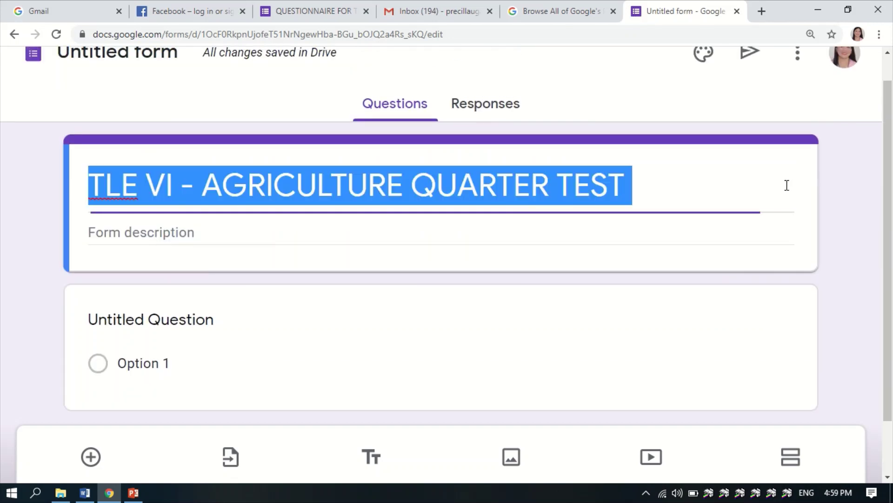
left_click(726, 291)
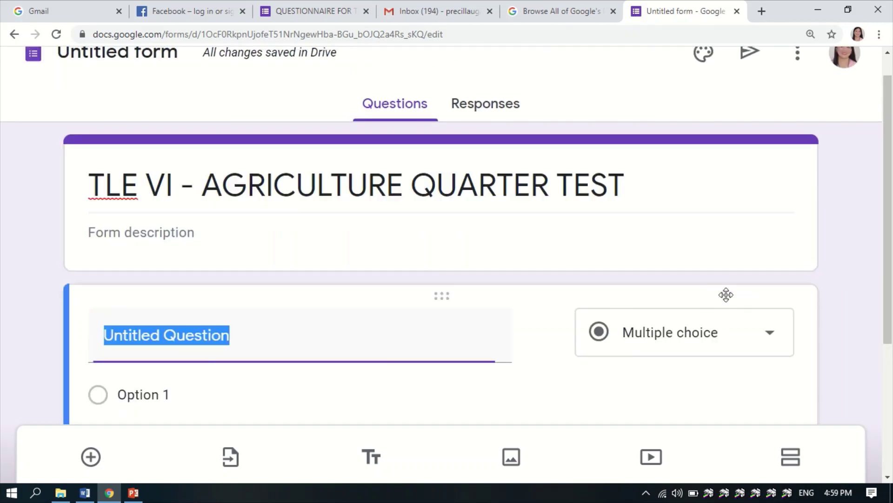
- Change the first question's type to Short answer
left_click(767, 344)
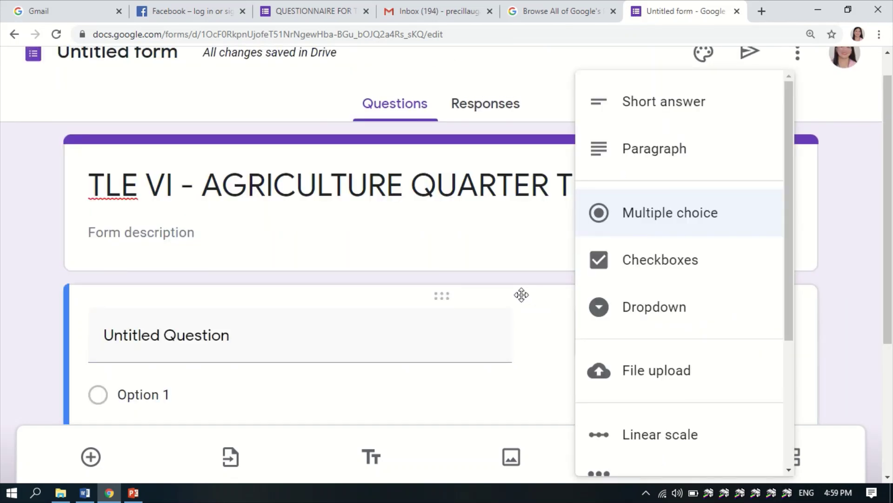
left_click(501, 278)
left_click(676, 341)
left_click(664, 111)
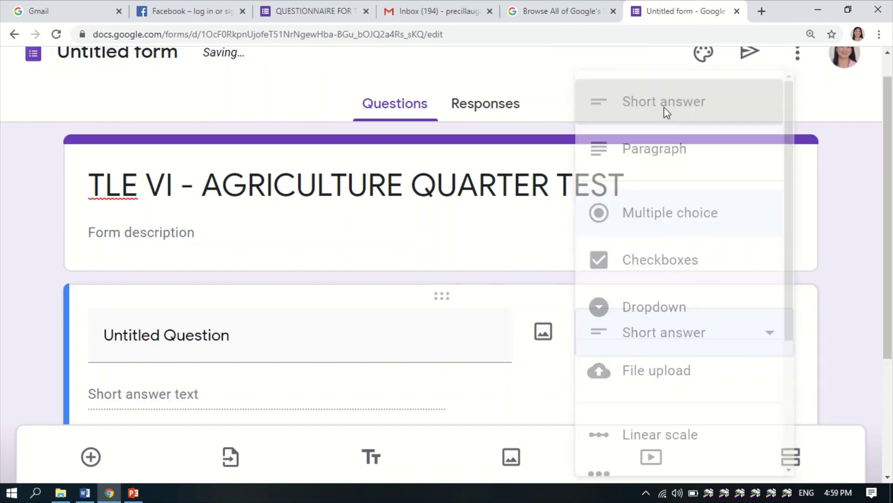
scroll(210, 341, "down", 1)
- Title the question 'NAME' and switch on Required
left_click(192, 259)
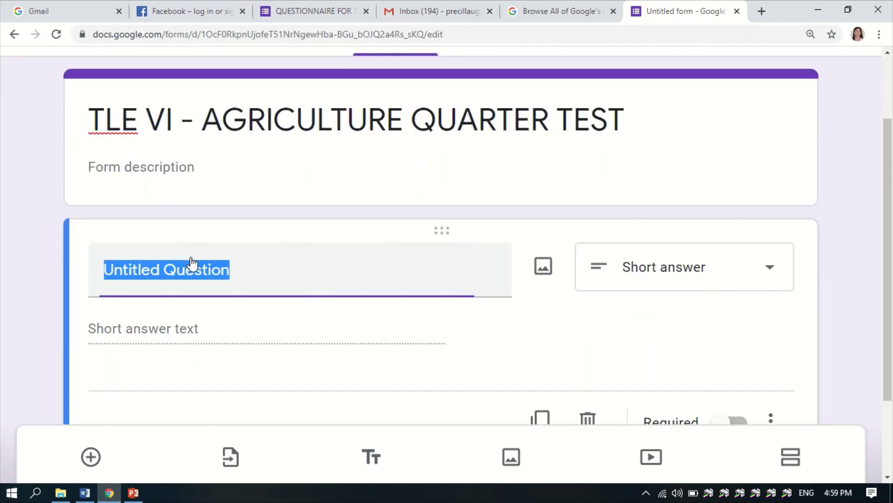
type("naNAM")
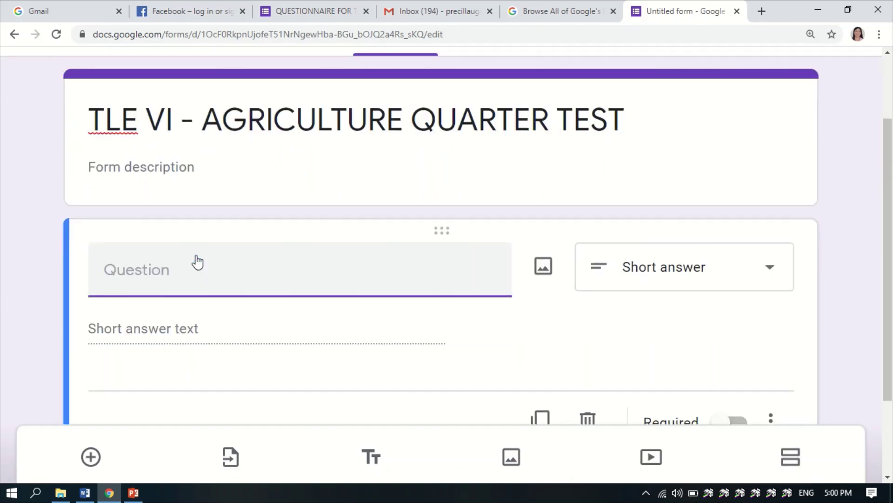
key("BackSpace")
key("BackSpace")
key("BackSpace")
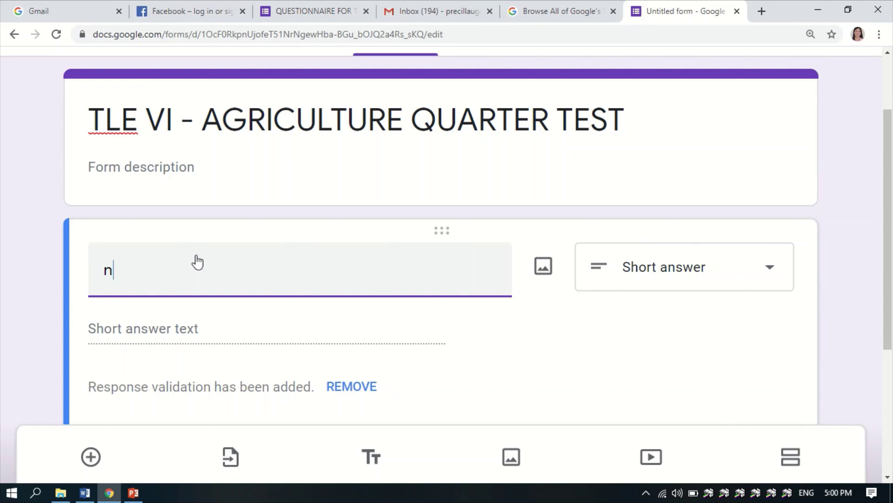
key("BackSpace")
type("NAME")
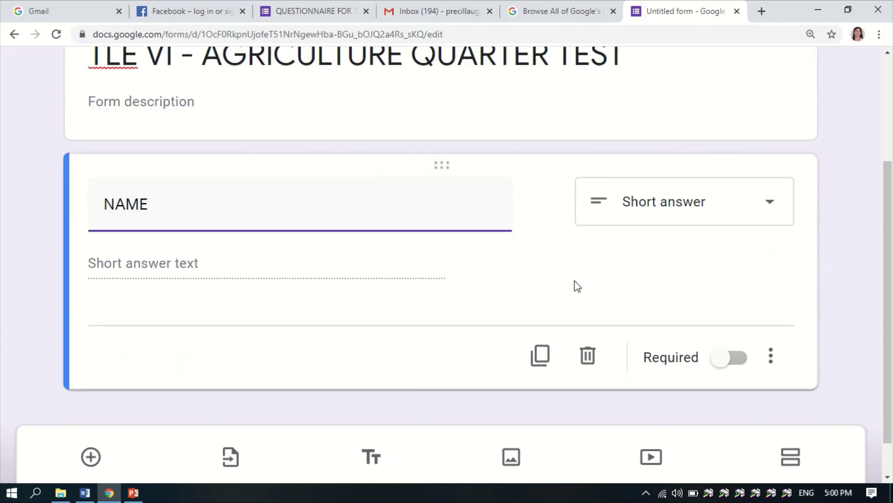
left_click(721, 361)
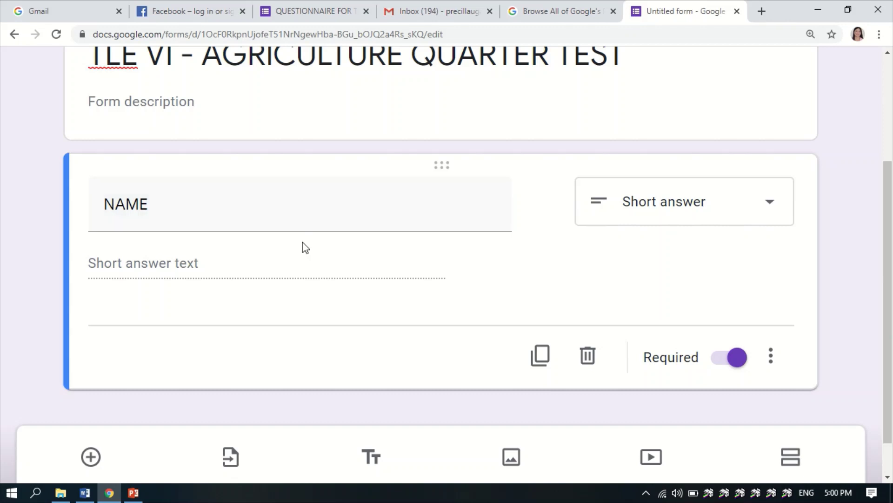
scroll(303, 247, "down", 1)
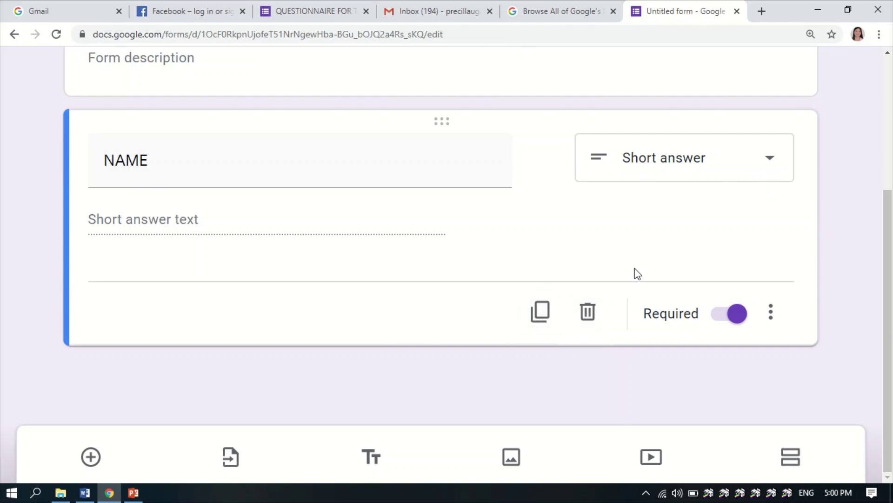
right_click(456, 342)
scroll(783, 235, "up", 2)
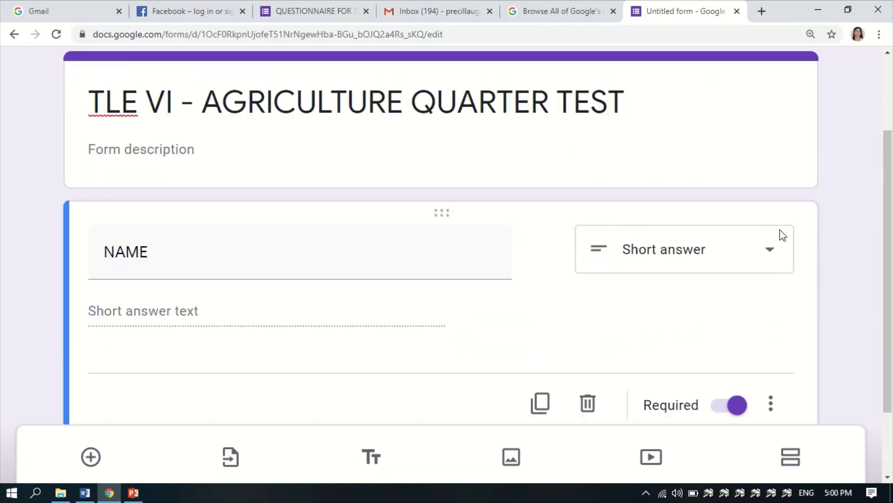
scroll(790, 255, "up", 1)
scroll(796, 257, "down", 3)
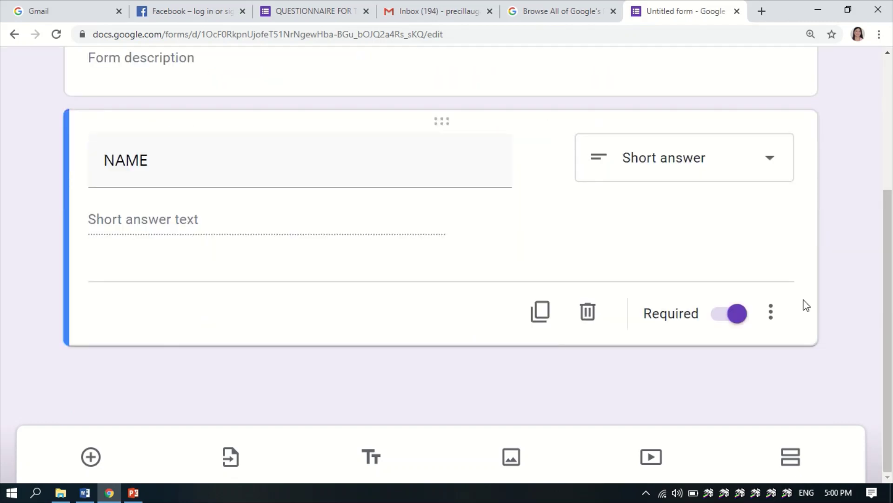
- Zoom the page out to 110% and add a new question below NAME
key("ctrl+minus")
key("ctrl+minus")
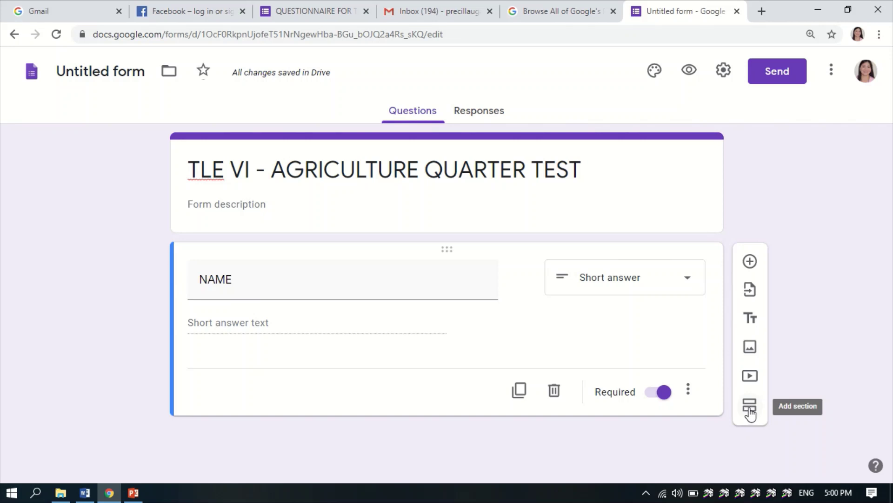
left_click(749, 261)
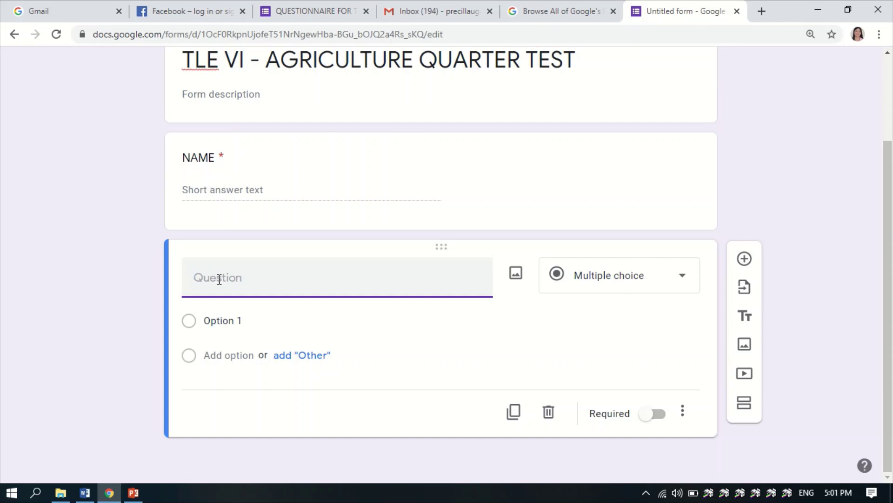
- Title the second question 'SECTION', set it to Dropdown, and edit Option 1
type("SECTION")
left_click(662, 286)
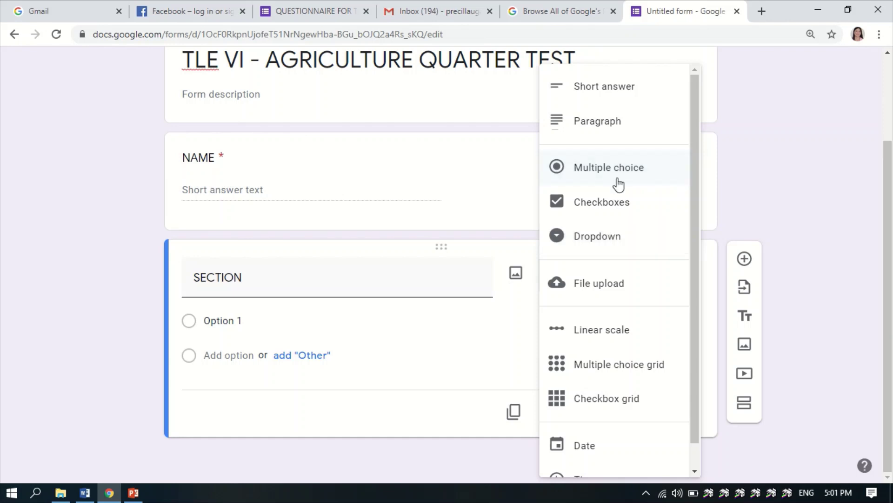
left_click(627, 239)
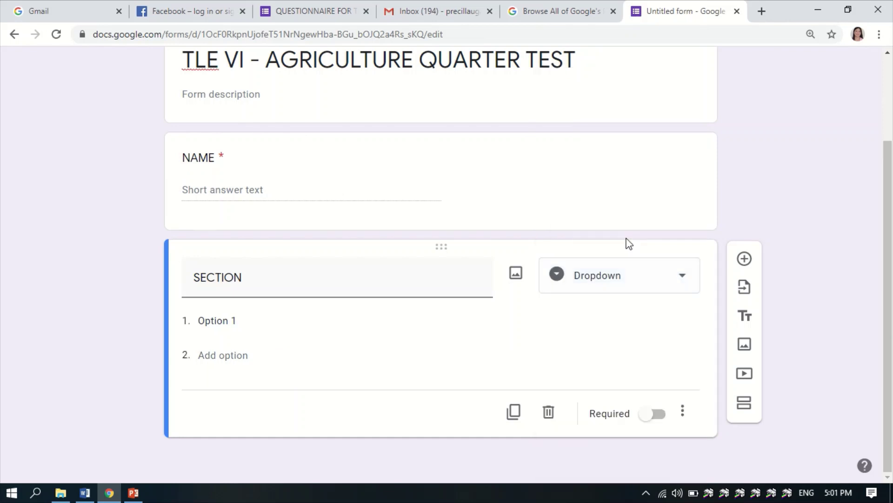
left_click(243, 322)
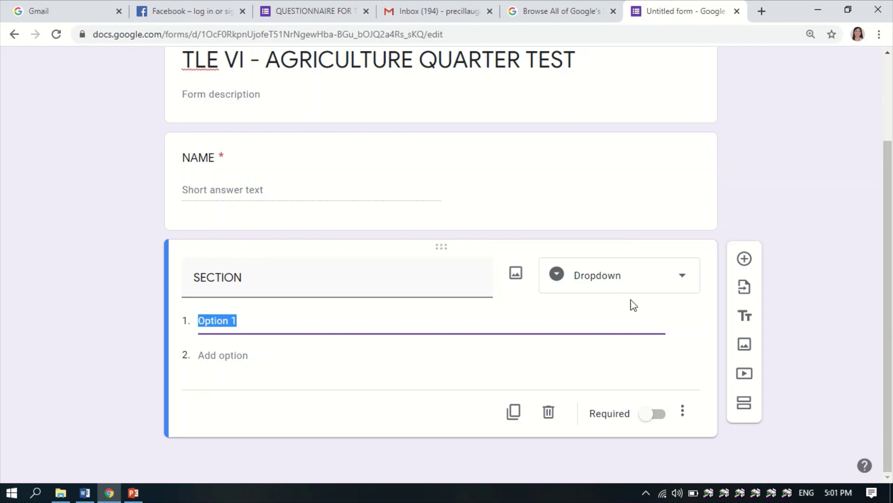
left_click(681, 276)
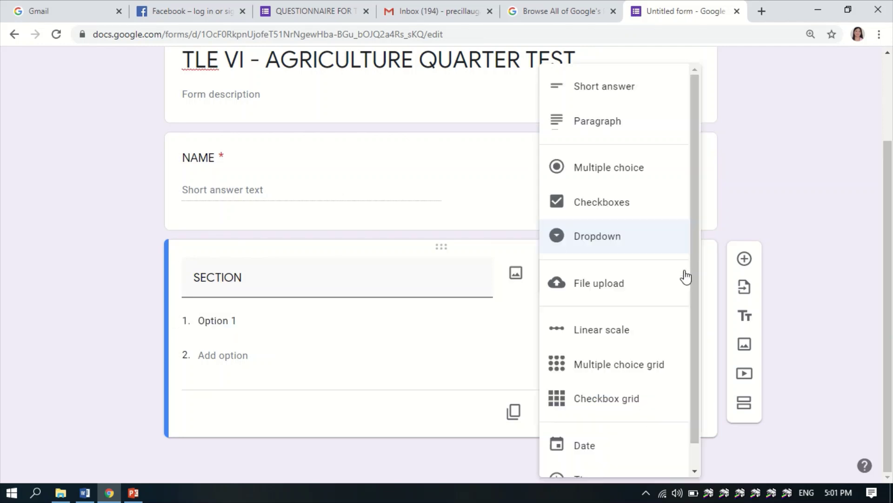
left_click(721, 249)
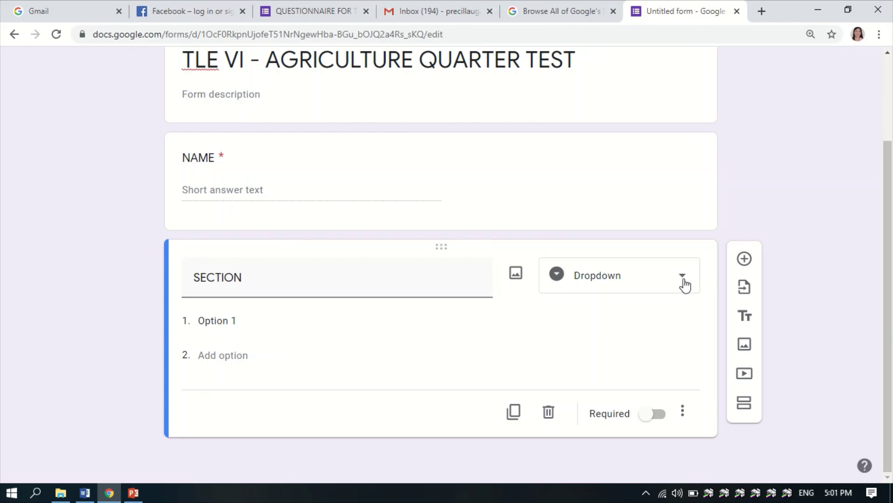
left_click(684, 284)
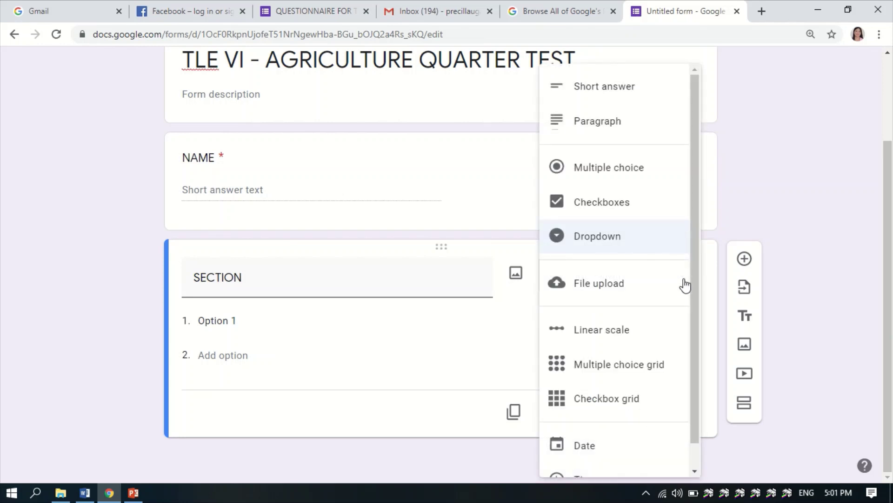
left_click(743, 198)
left_click(269, 320)
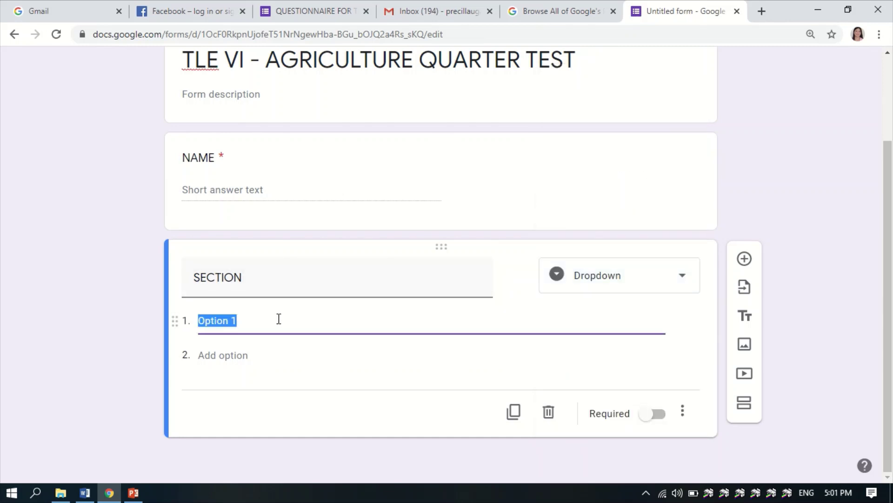
- Enter Sunflower, Santan and Rose as the SECTION choices and make it required
type("A")
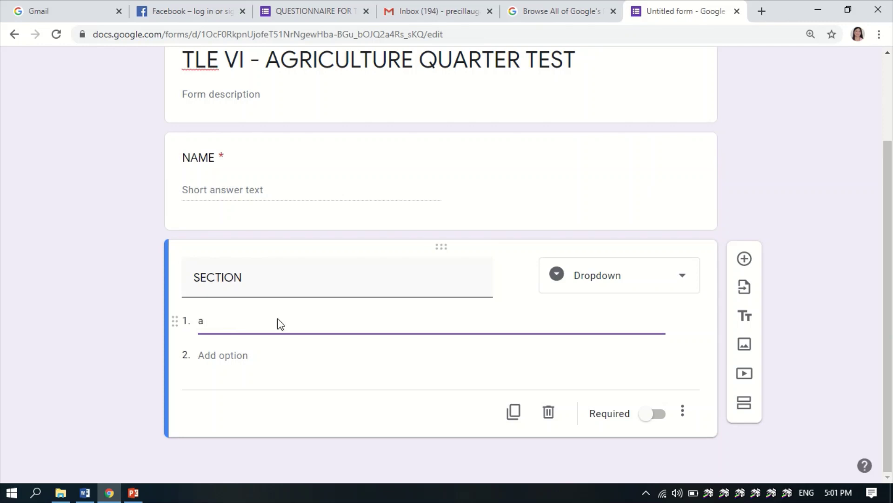
key("BackSpace")
type("S")
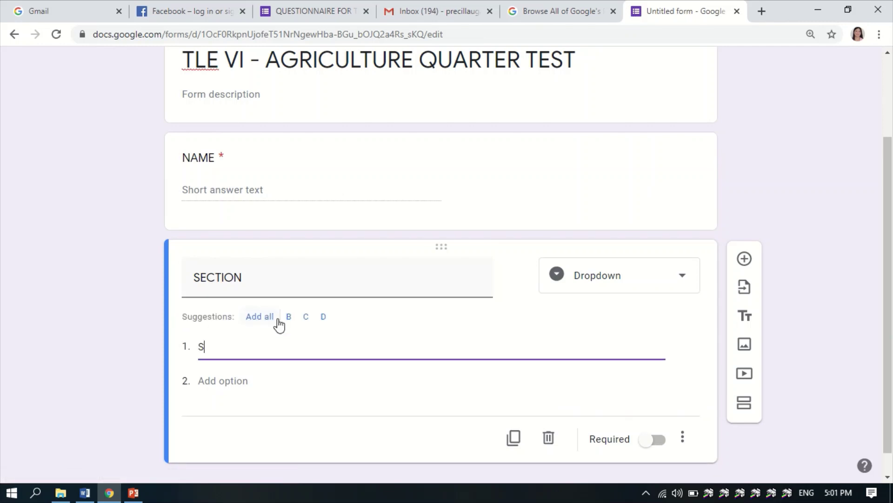
type("unflower")
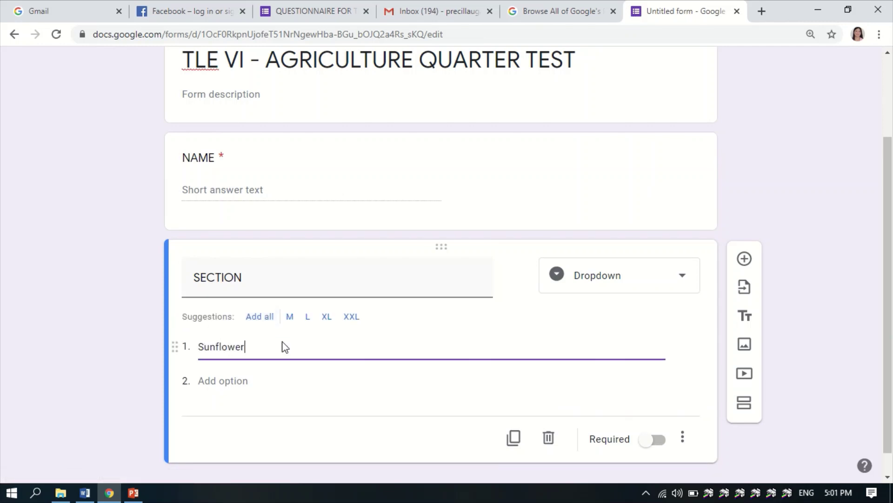
left_click(259, 385)
left_click(215, 384)
type("Santan")
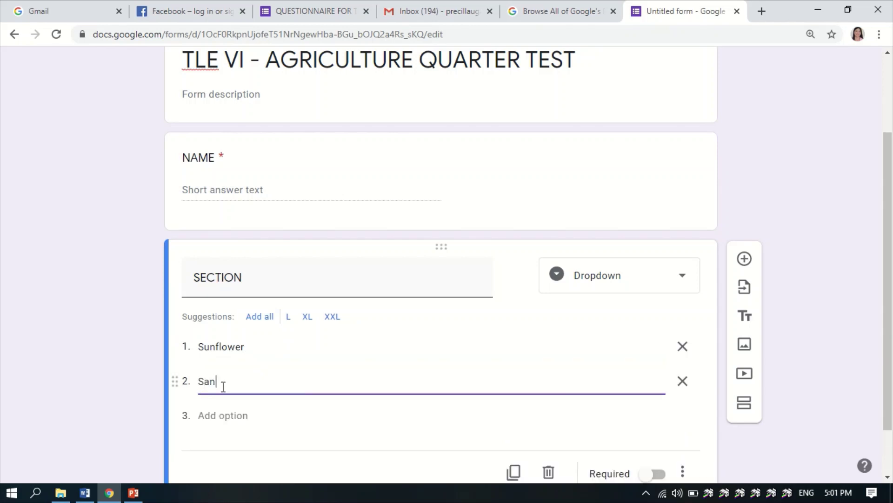
left_click(230, 411)
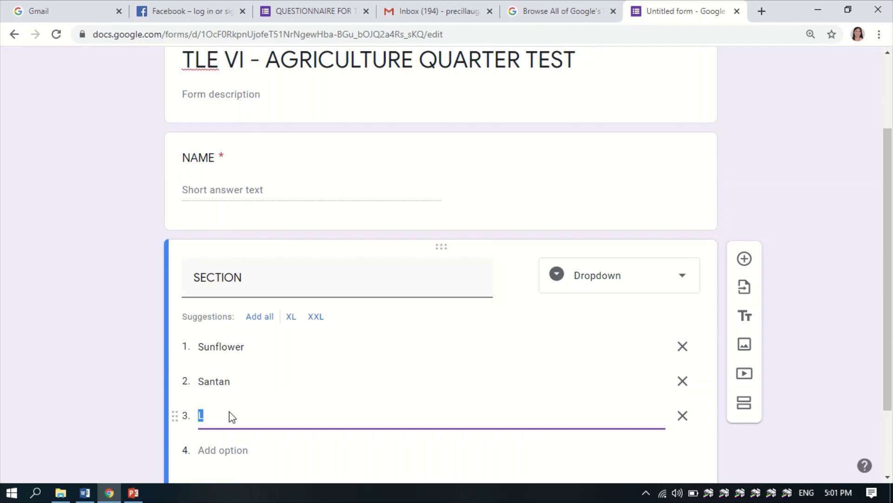
type("Rose")
scroll(264, 375, "down", 2)
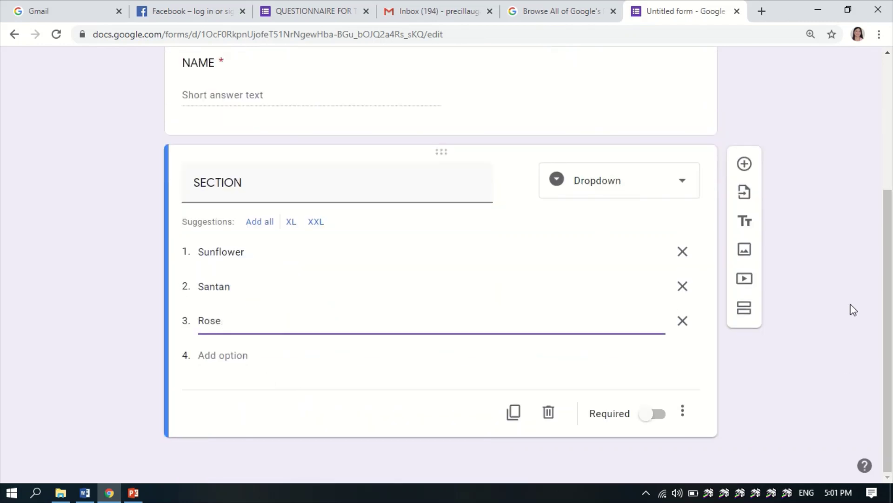
left_click(649, 415)
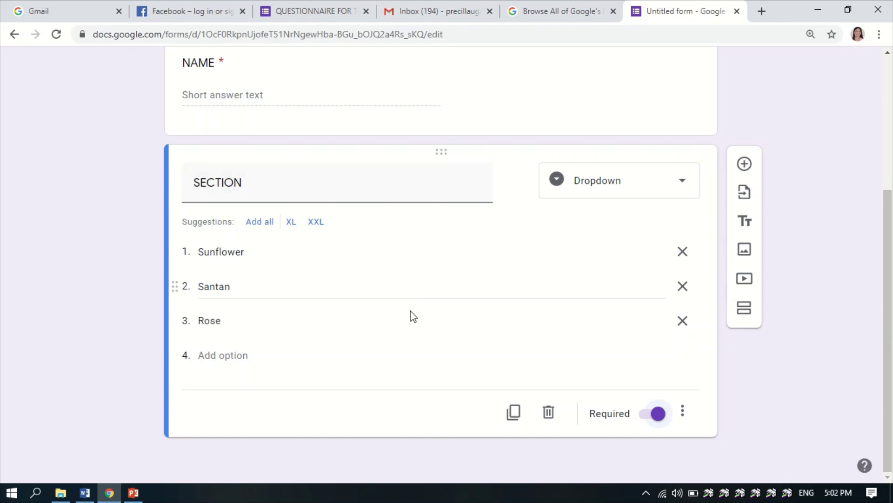
- Add a new form section, then select the Word test's Direction line and return
left_click(745, 308)
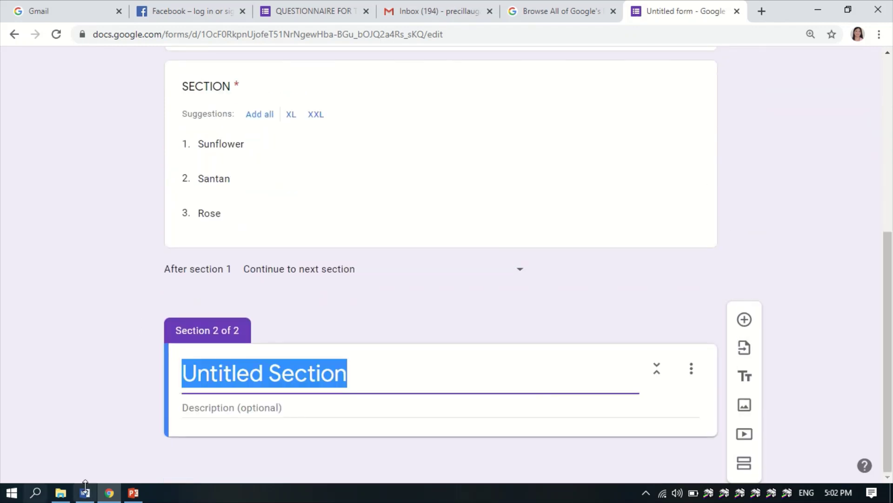
left_click(85, 493)
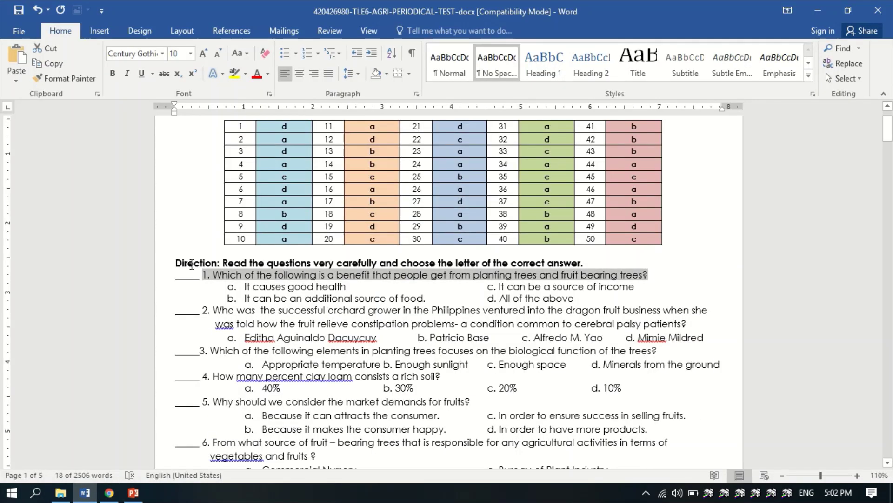
left_click_drag(191, 265, 691, 263)
key("ctrl+c")
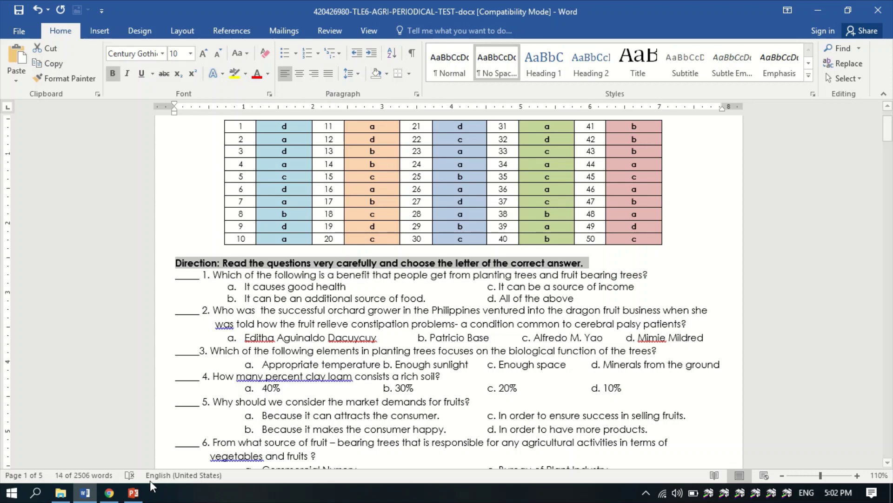
left_click(125, 492)
- Title Section 2 'Part I.' followed by the Direction text pasted from the Word test
left_click(116, 492)
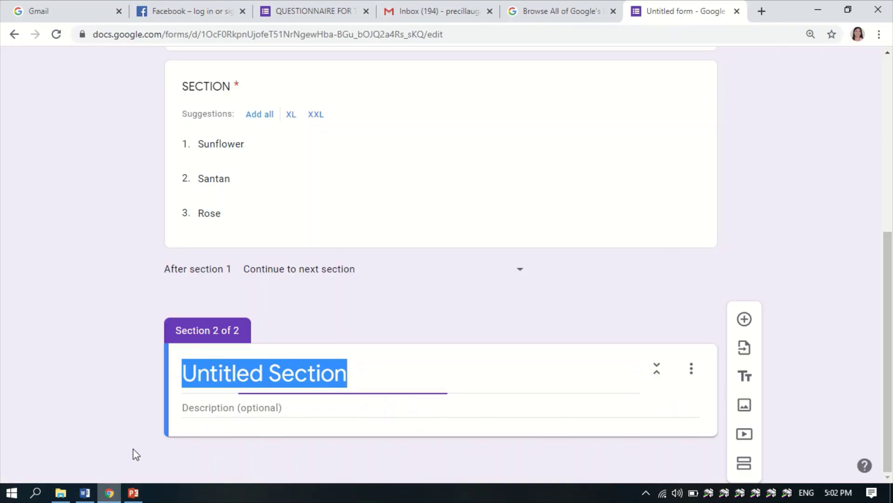
type("Part I.")
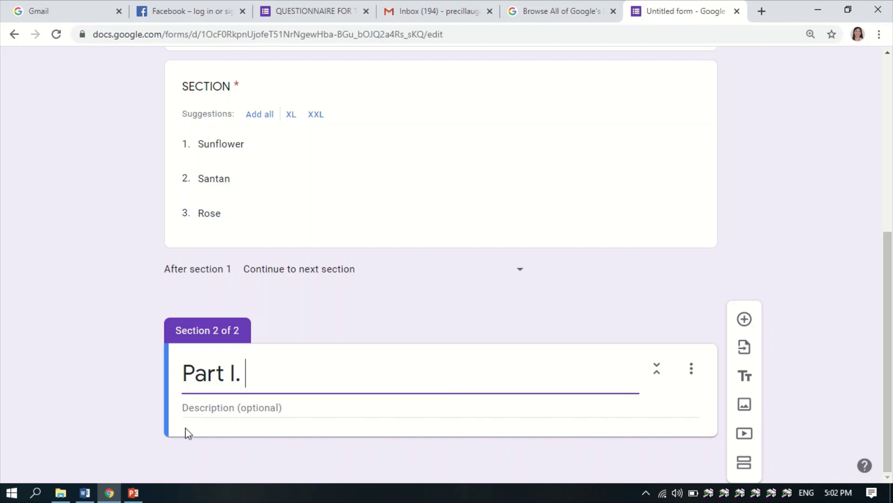
left_click(197, 409)
triple_click(266, 374)
left_click(266, 375)
triple_click(262, 375)
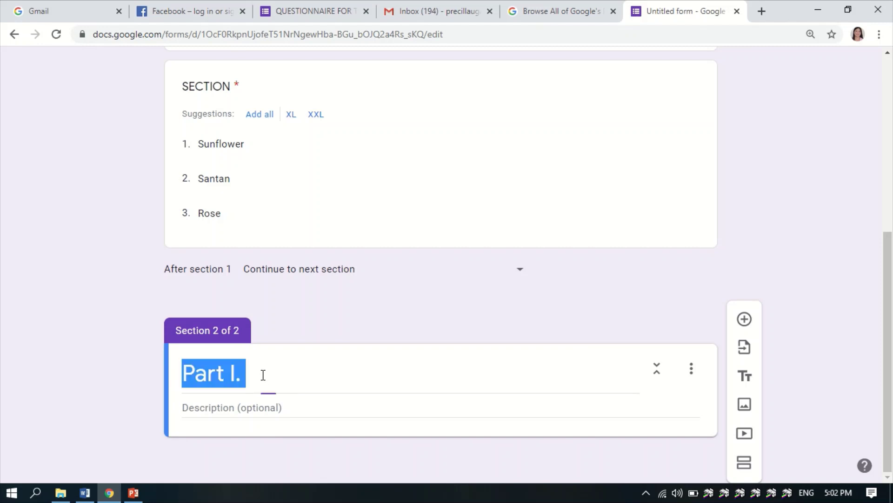
left_click(263, 374)
key("ctrl+v")
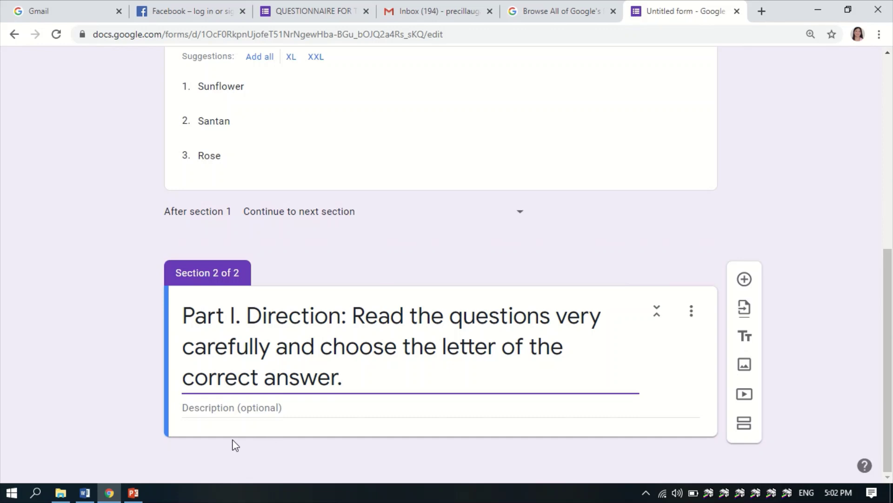
- Add a blank multiple-choice question beneath the Part I section
scroll(295, 263, "up", 2)
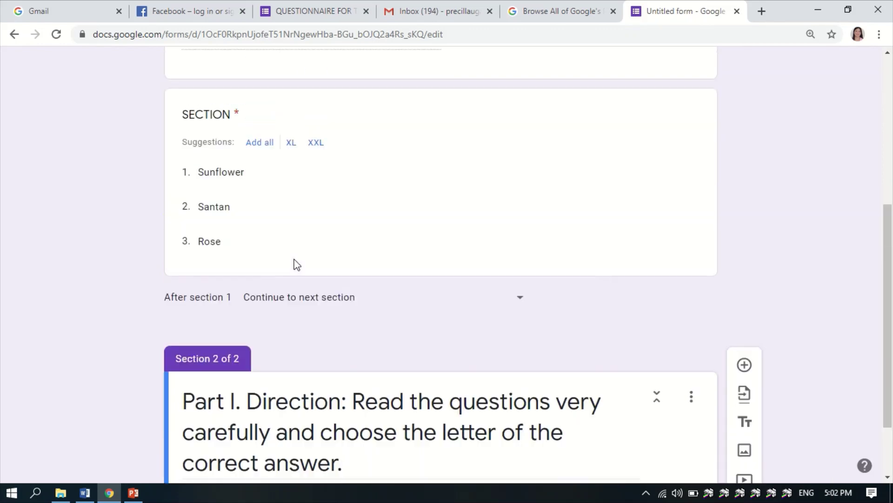
scroll(295, 263, "up", 2)
scroll(294, 262, "down", 4)
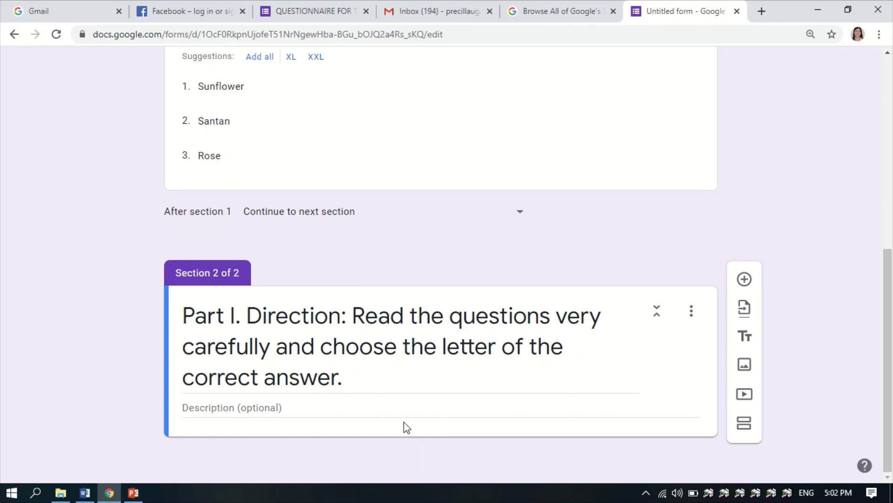
left_click(745, 280)
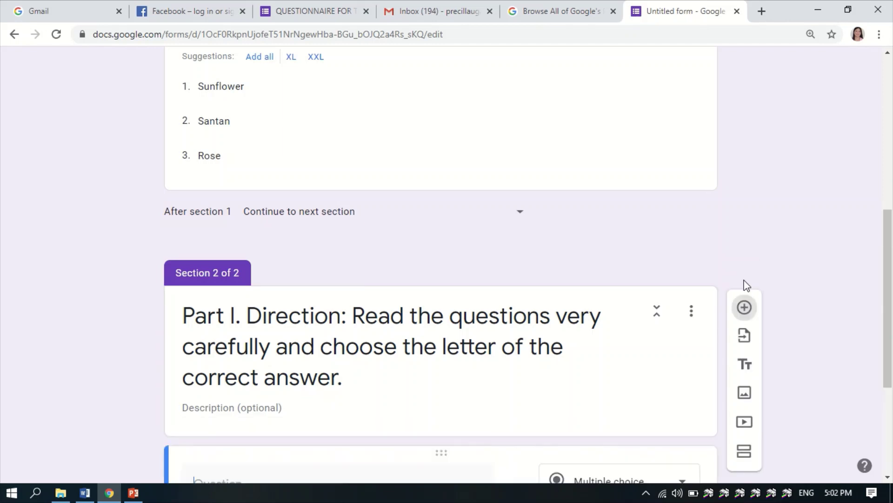
- Paste question 1's text from the Word test into the new question
left_click(134, 492)
left_click(85, 492)
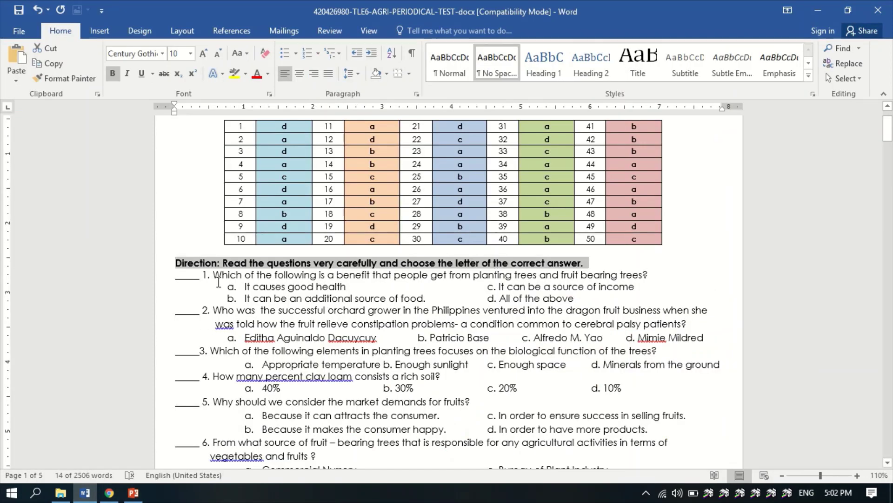
left_click_drag(204, 276, 675, 278)
key("ctrl+c")
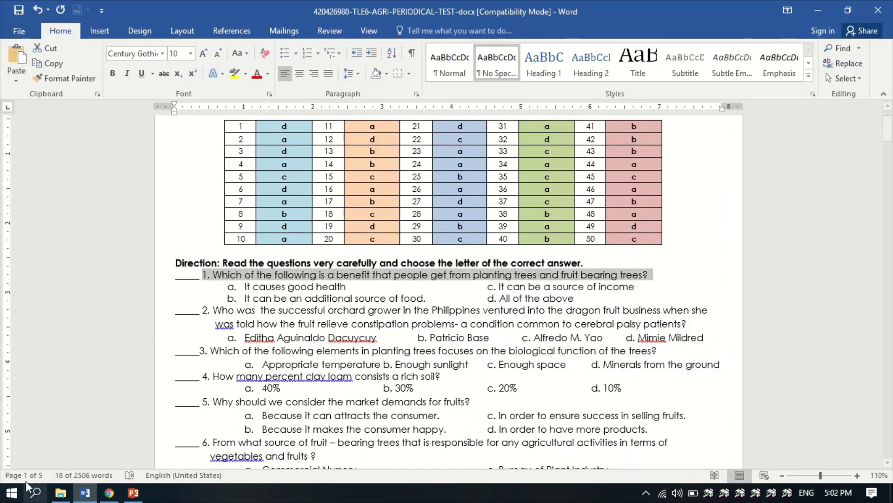
left_click(84, 492)
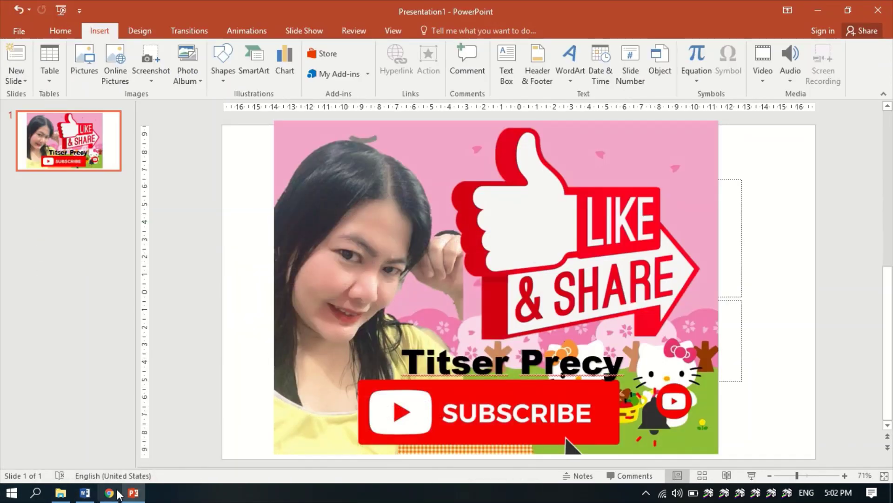
left_click(109, 493)
left_click(238, 280)
key("ctrl+v")
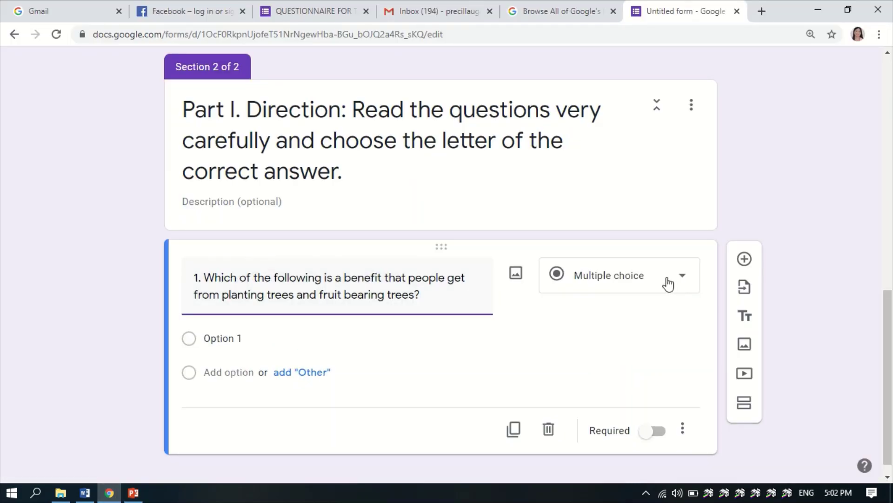
- Fill in answers a and b from the Word test as question 1's first two options
left_click(108, 494)
left_click(85, 492)
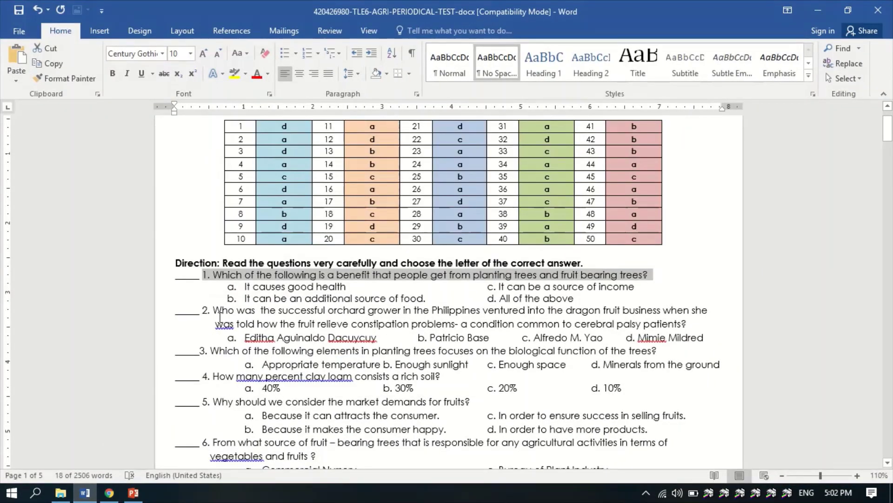
left_click_drag(232, 285, 336, 286)
key("ctrl+c")
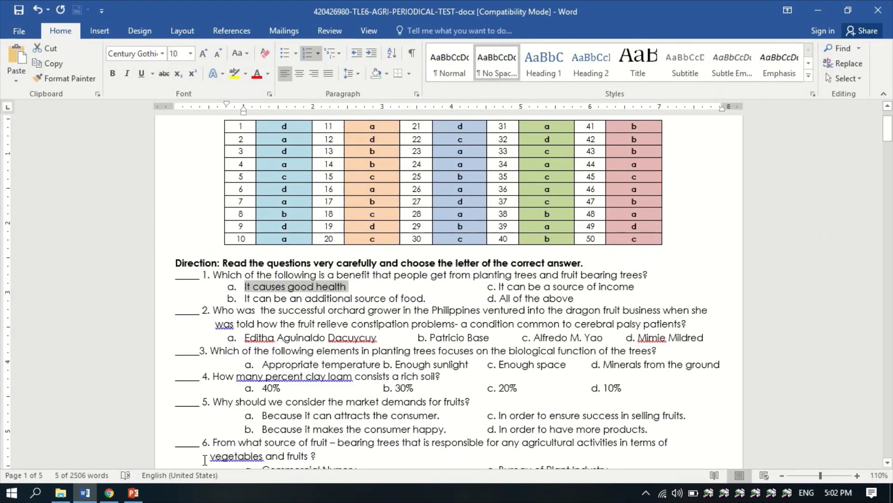
left_click(109, 492)
left_click(222, 339)
key("ctrl+v")
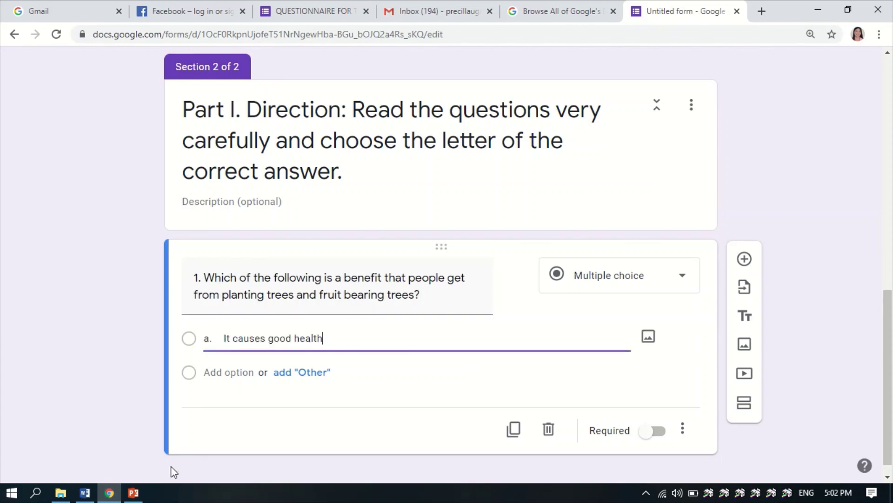
key("alt+Tab")
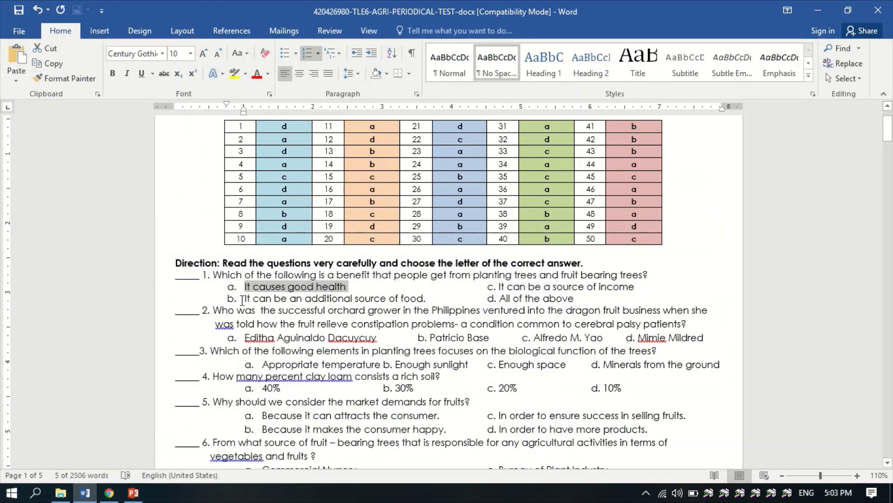
left_click_drag(242, 299, 426, 300)
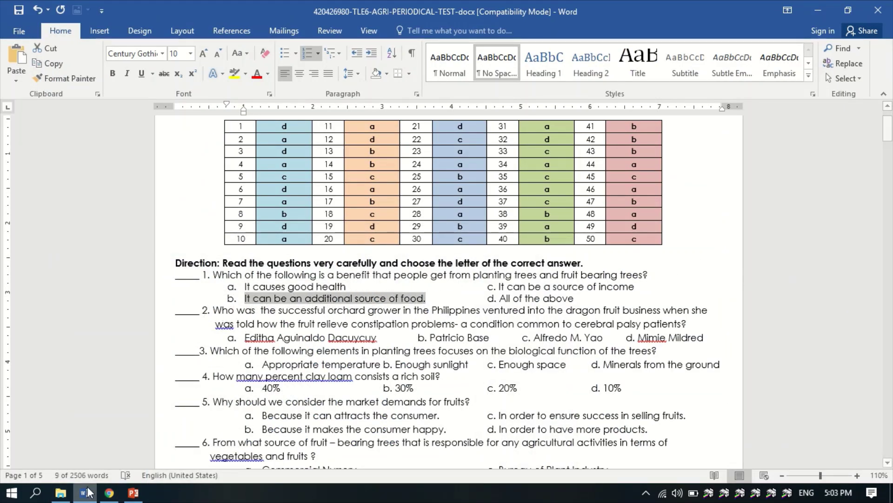
left_click(109, 492)
left_click(250, 371)
key("ctrl+v")
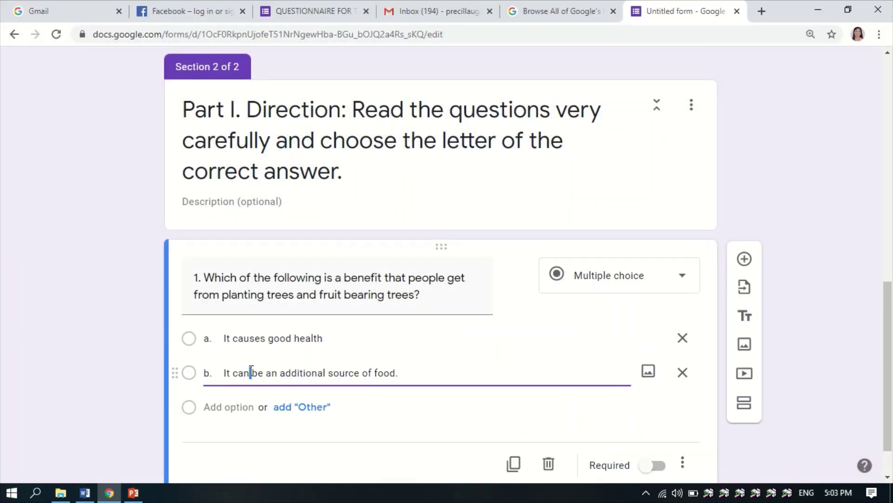
- Add options 'c. It can be a source of income' and 'd. All of the above'
key("alt+Tab")
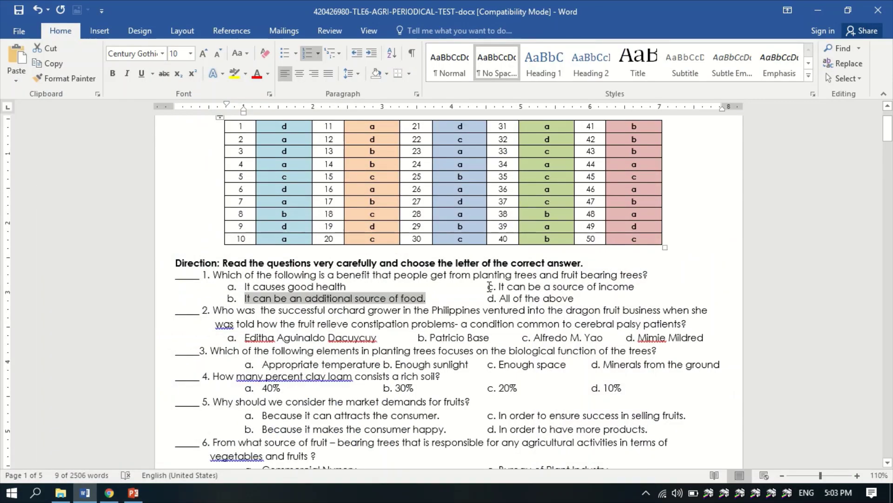
left_click_drag(487, 287, 671, 286)
key("ctrl+c")
left_click(109, 493)
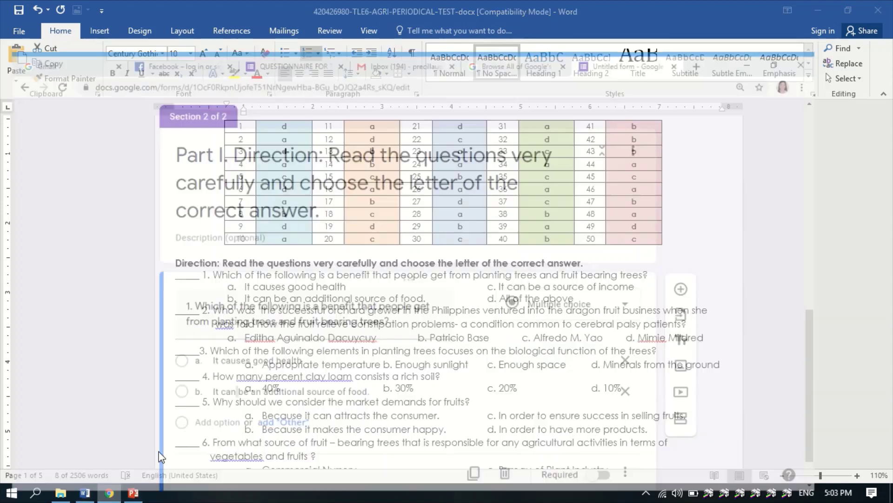
left_click(228, 406)
key("ctrl+v")
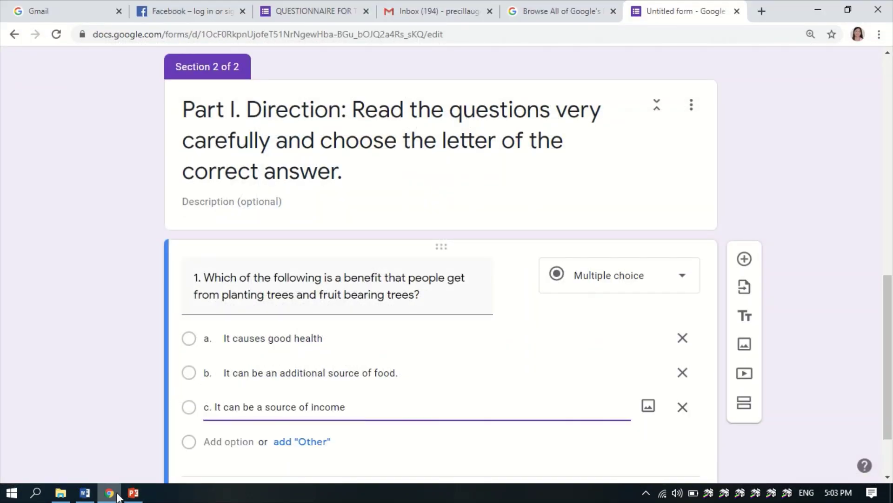
key("alt+Tab")
left_click_drag(488, 298, 575, 298)
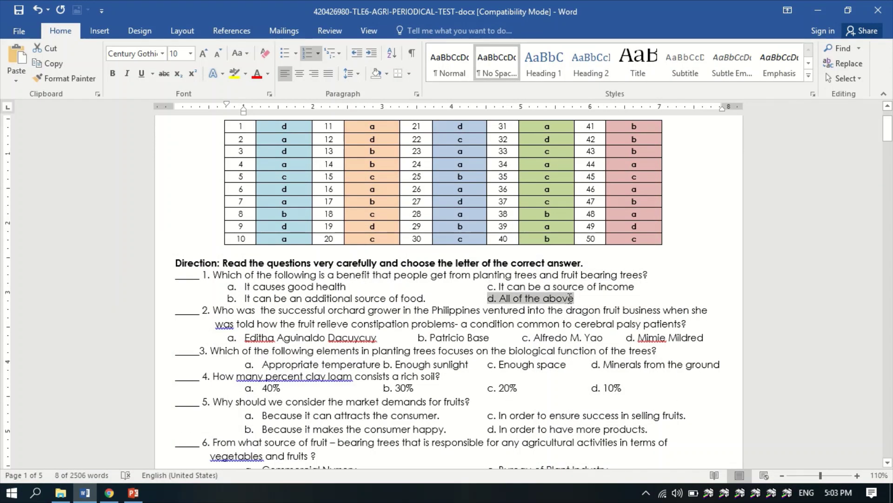
left_click(114, 495)
left_click(114, 495)
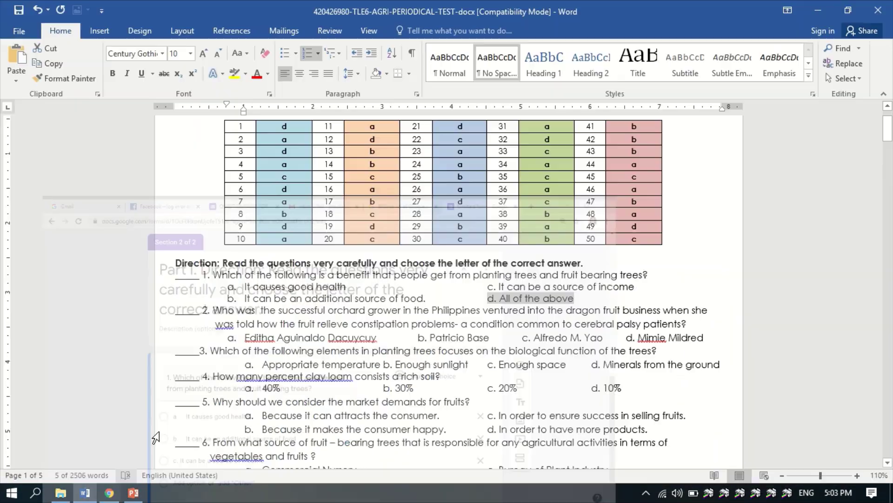
left_click(132, 494)
left_click(110, 494)
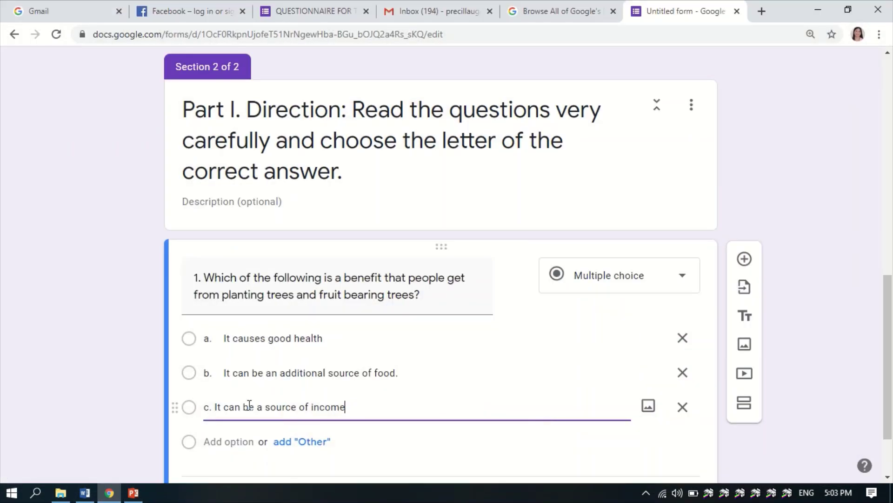
left_click(240, 438)
key("ctrl+v")
scroll(267, 389, "down", 2)
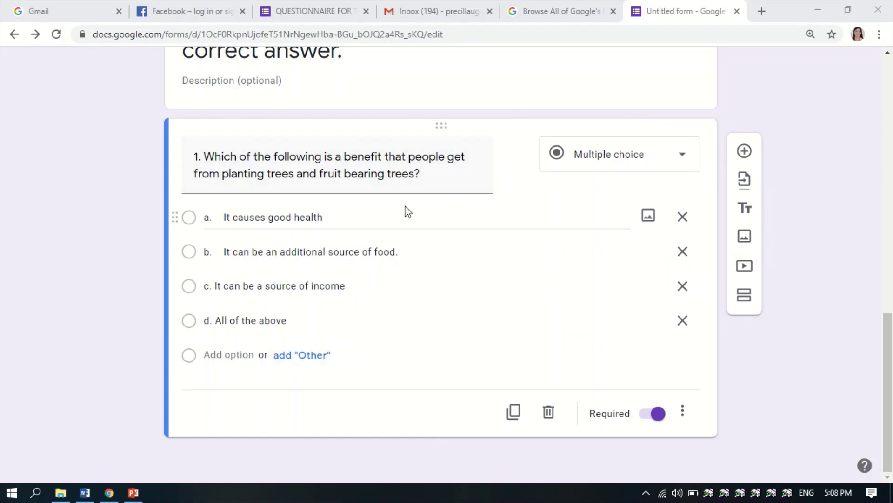
- Add a new question and paste question 2 about the dragon fruit orchard grower, removing extra spaces
left_click(744, 153)
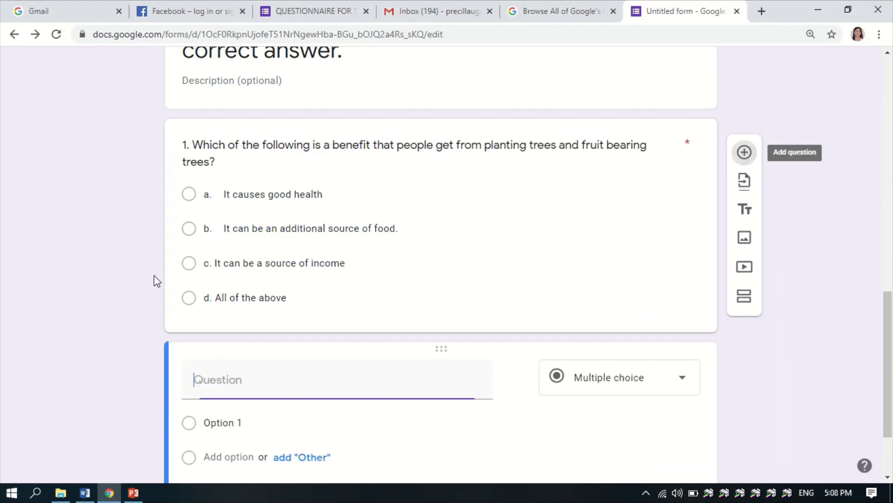
left_click(84, 493)
left_click_drag(209, 312, 544, 311)
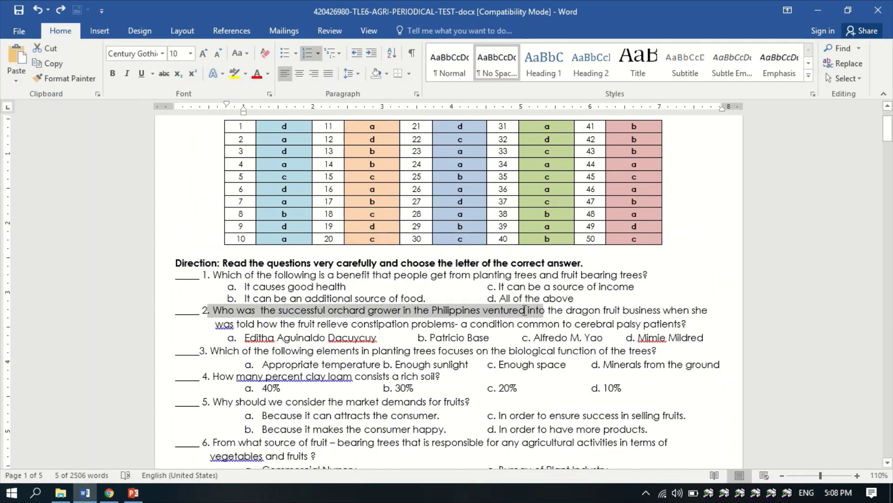
left_click_drag(202, 311, 672, 331)
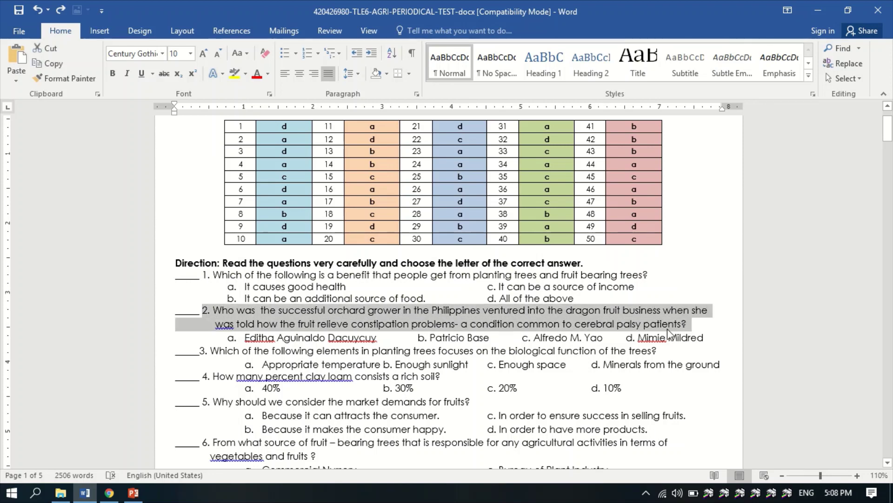
left_click(112, 494)
left_click(255, 290)
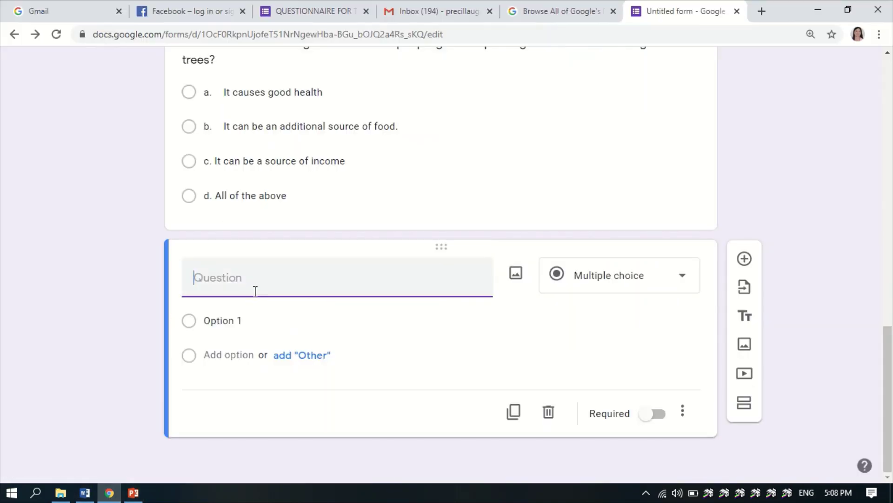
key("ctrl+v")
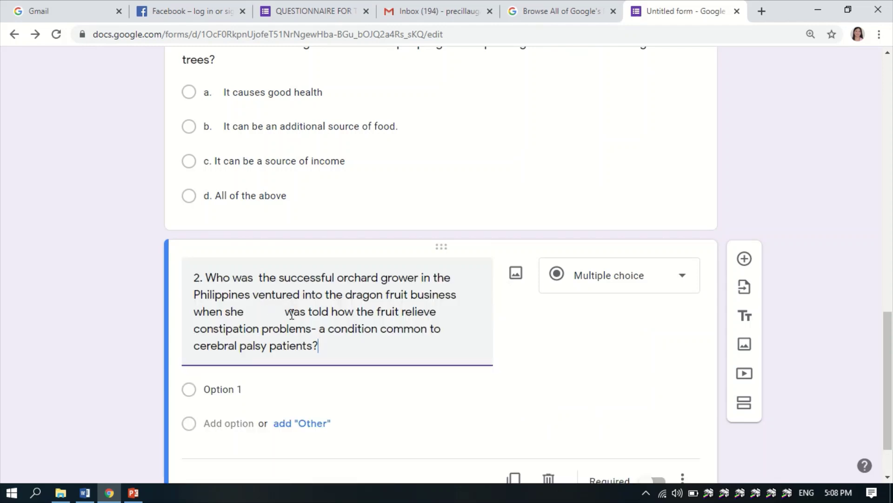
left_click(286, 312)
key("BackSpace")
key("BackSpace")
key("BackSpace")
key("BackSpace")
key("BackSpace")
key("BackSpace")
key("BackSpace")
key("BackSpace")
key("BackSpace")
key("BackSpace")
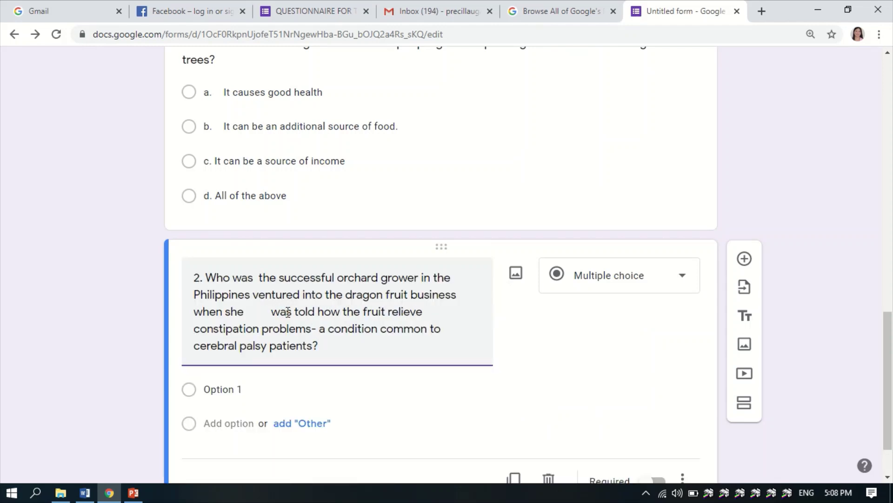
key("BackSpace")
key("BackSpace")
key("BackSpace")
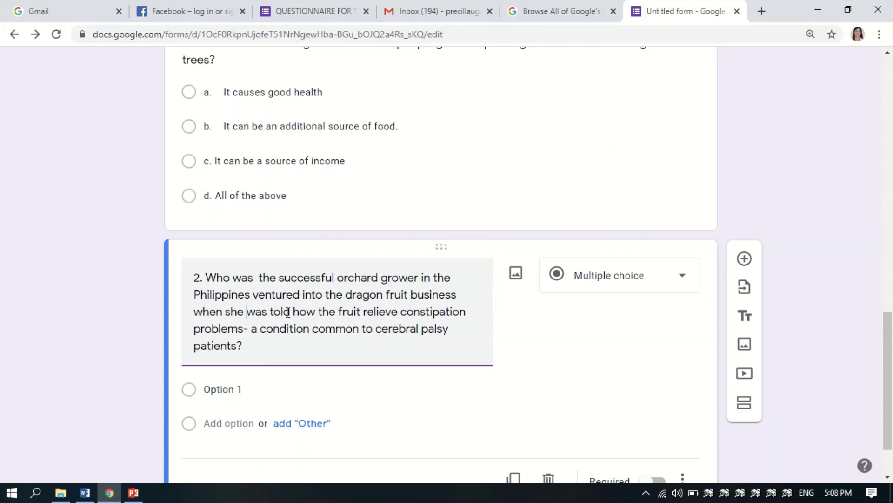
- Paste question 2's answers a and b from the Word test as the first two options
left_click(84, 492)
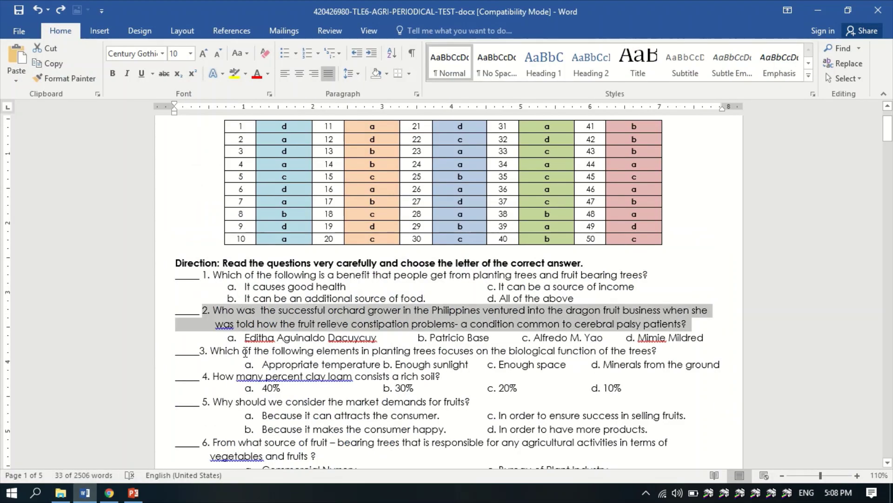
left_click_drag(243, 338, 378, 338)
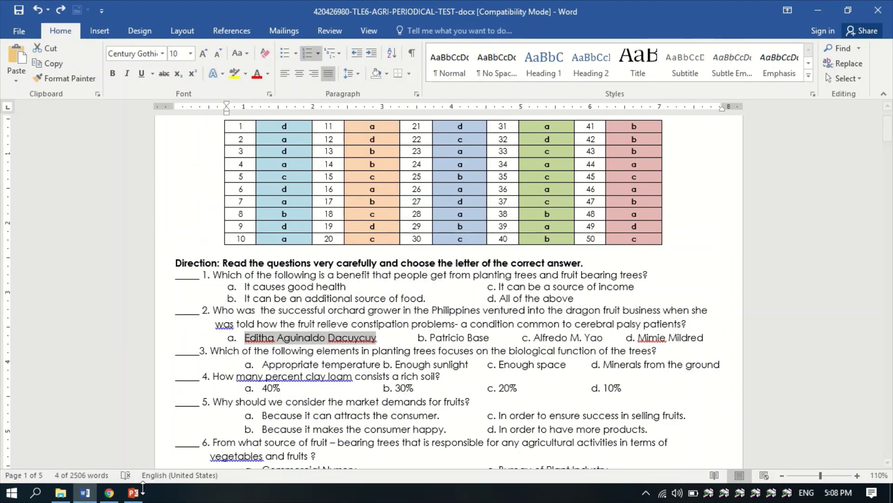
left_click(109, 492)
left_click(247, 389)
key("ctrl+v")
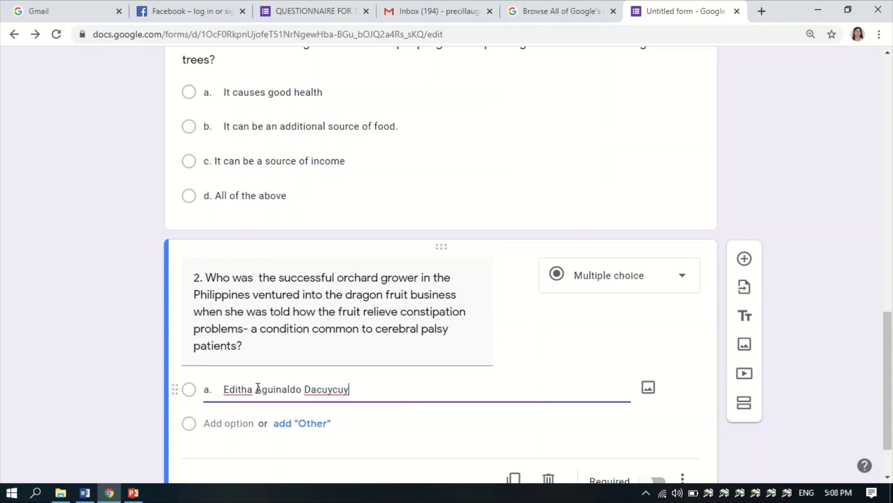
scroll(251, 415, "down", 2)
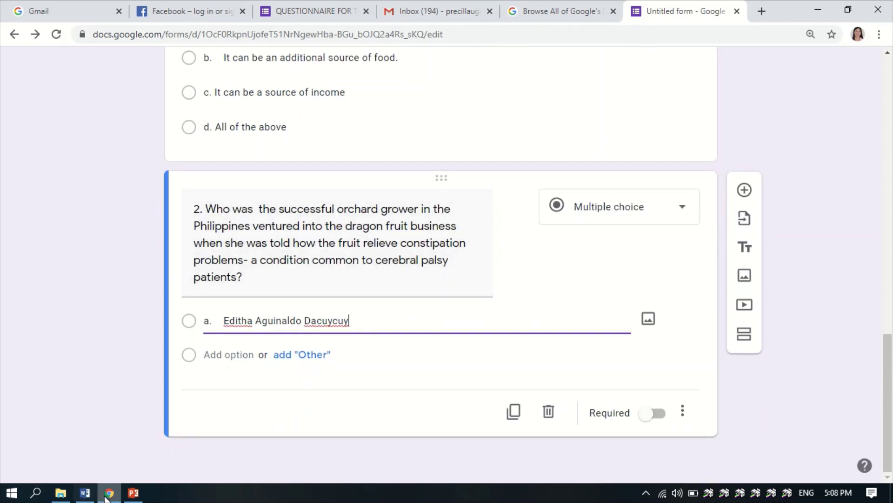
left_click(651, 215)
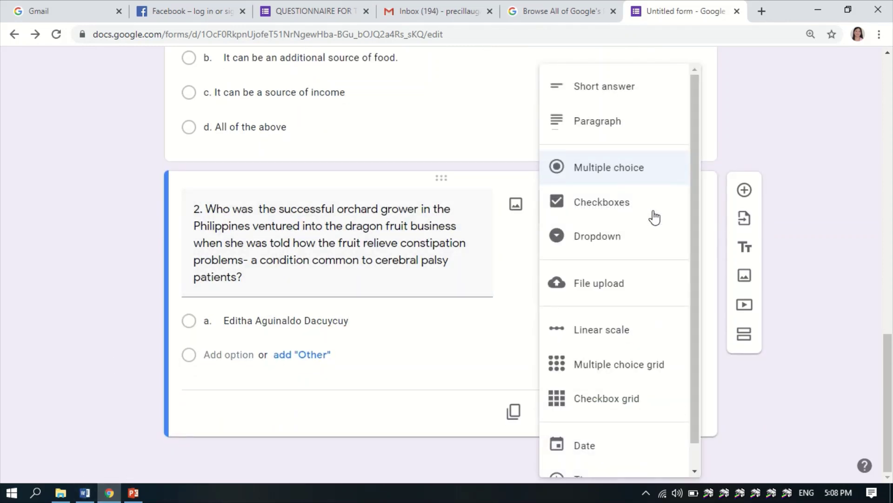
left_click(84, 492)
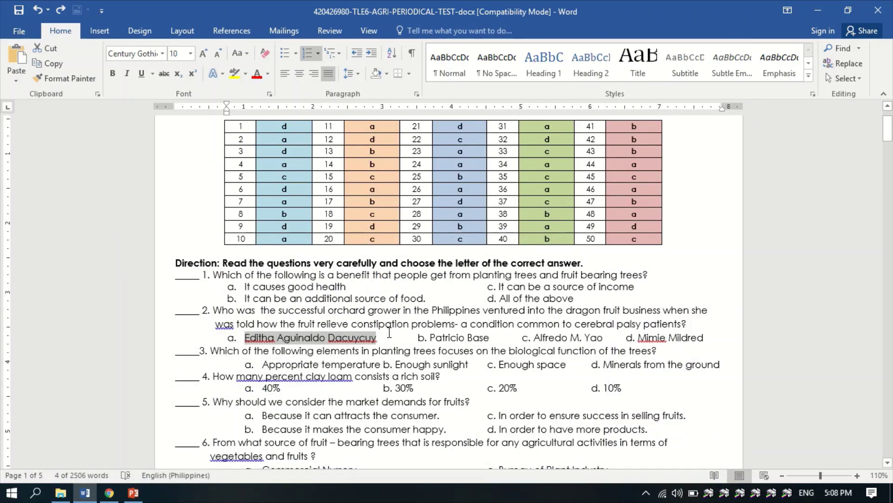
left_click_drag(420, 337, 504, 336)
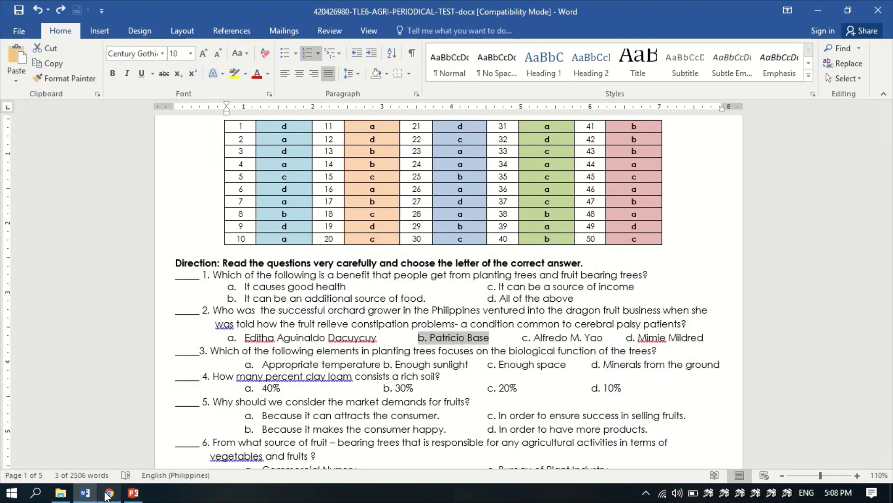
left_click(109, 493)
left_click(230, 357)
key("ctrl+v")
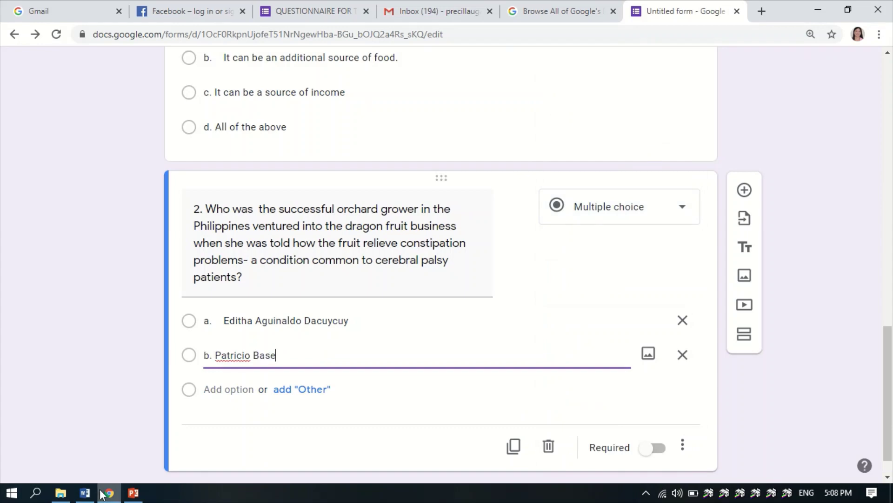
- Add answers c and d as options and switch question 2 to Required
left_click(109, 493)
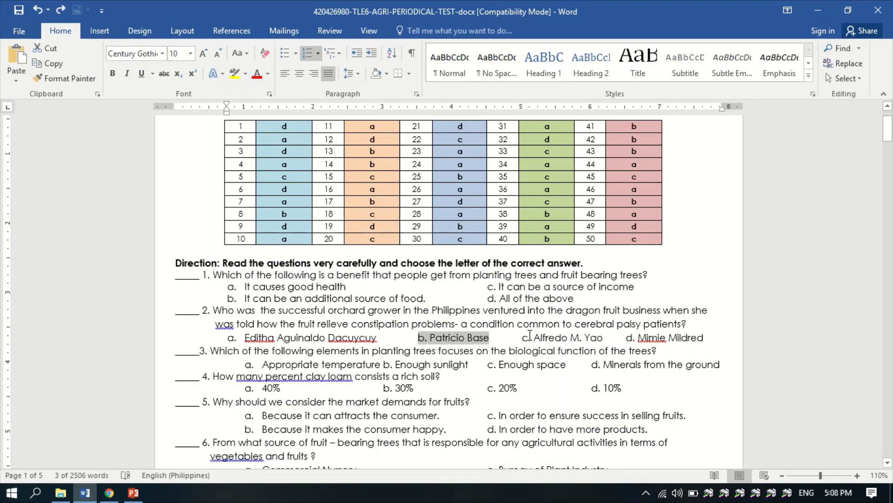
left_click_drag(522, 338, 603, 338)
key("ctrl+c")
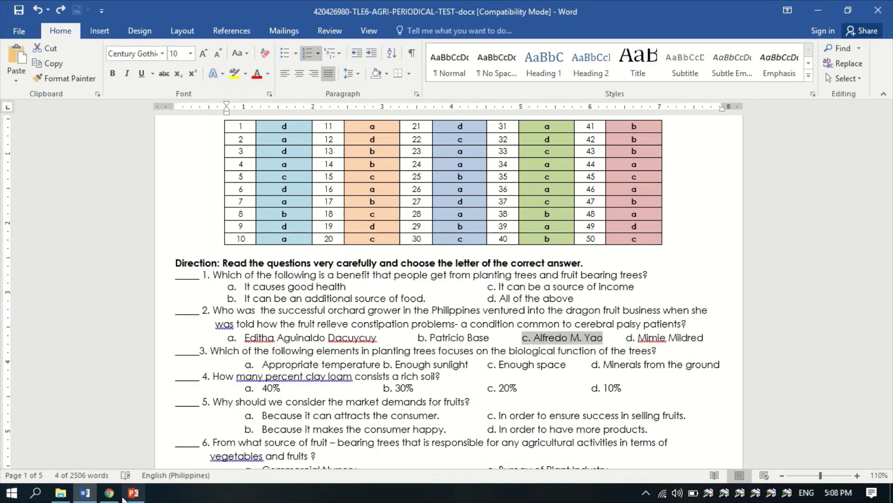
left_click(110, 494)
left_click(230, 390)
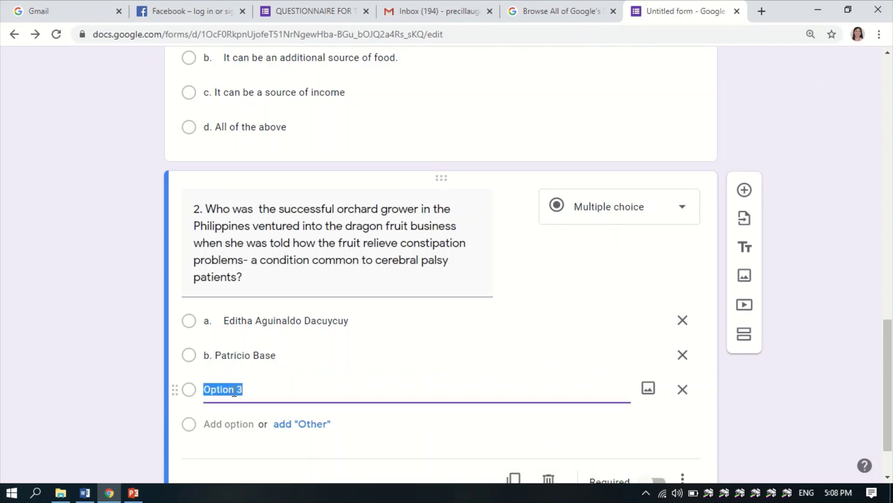
key("ctrl+v")
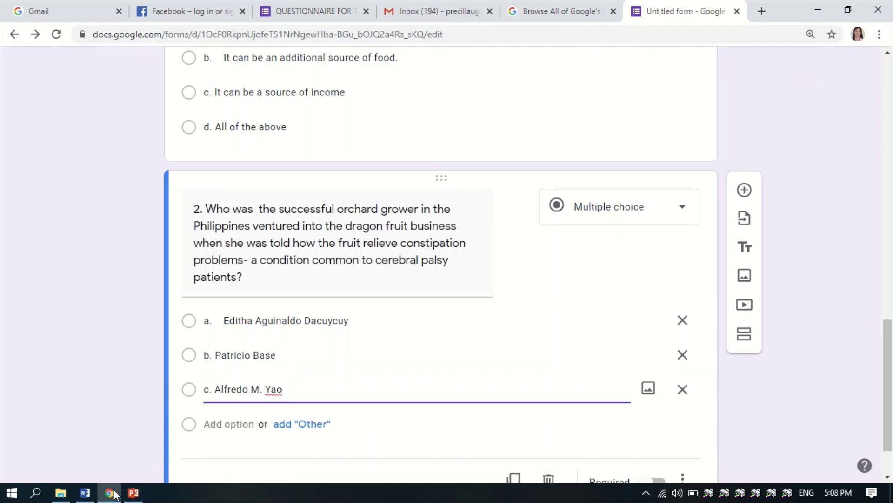
left_click(114, 493)
left_click_drag(627, 337, 708, 346)
key("ctrl+c")
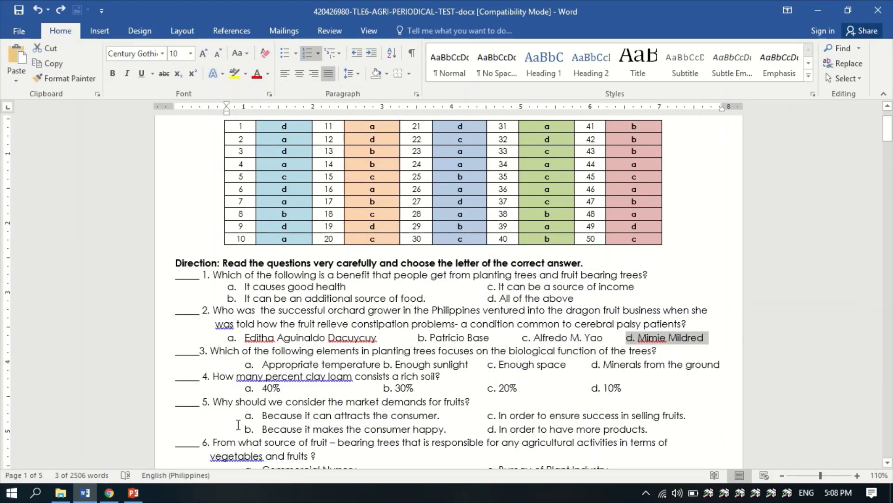
left_click(109, 492)
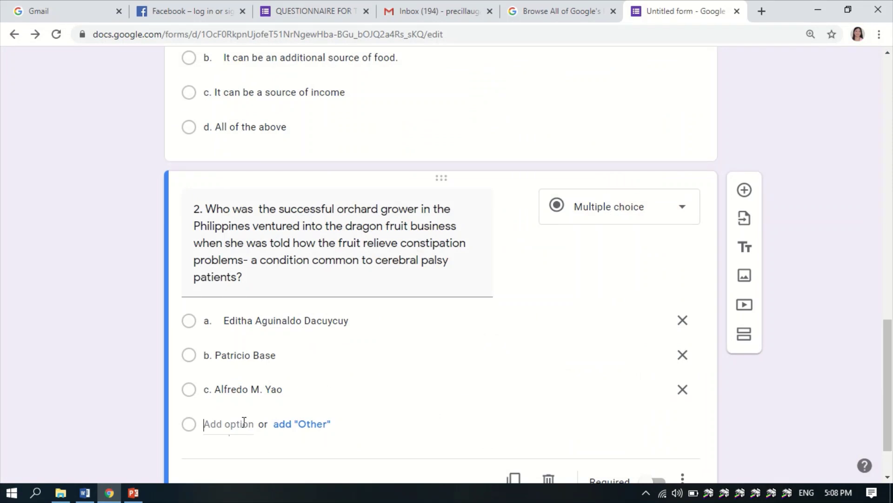
left_click(231, 424)
key("ctrl+v")
scroll(356, 383, "down", 2)
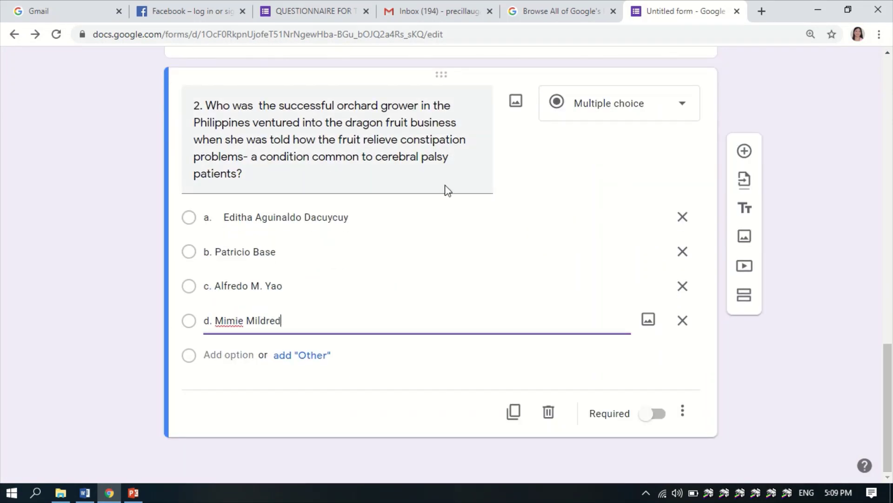
left_click(650, 419)
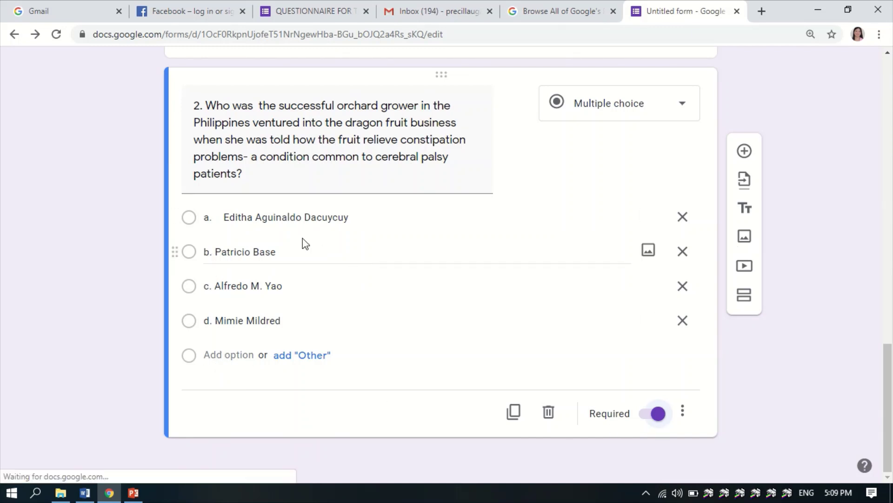
- Duplicate question 2 and paste question 3 with its choices over the copy's question text
left_click(515, 415)
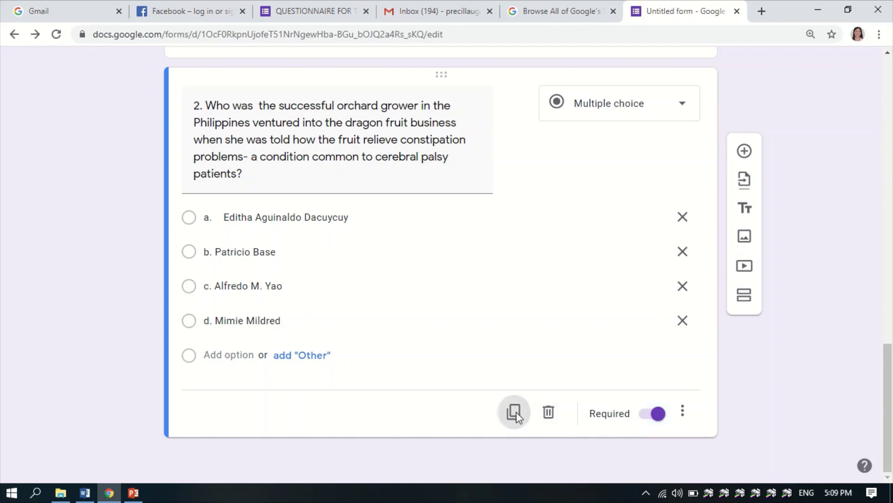
scroll(237, 166, "down", 5)
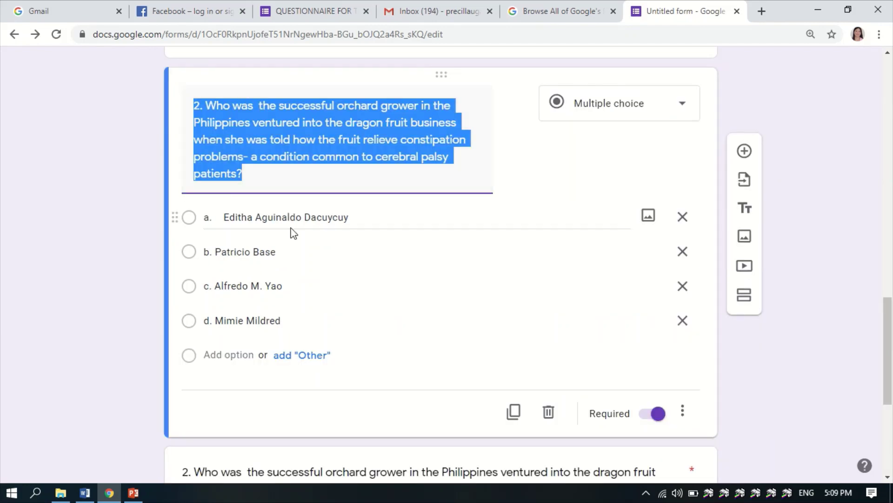
scroll(291, 231, "down", 5)
left_click(242, 217)
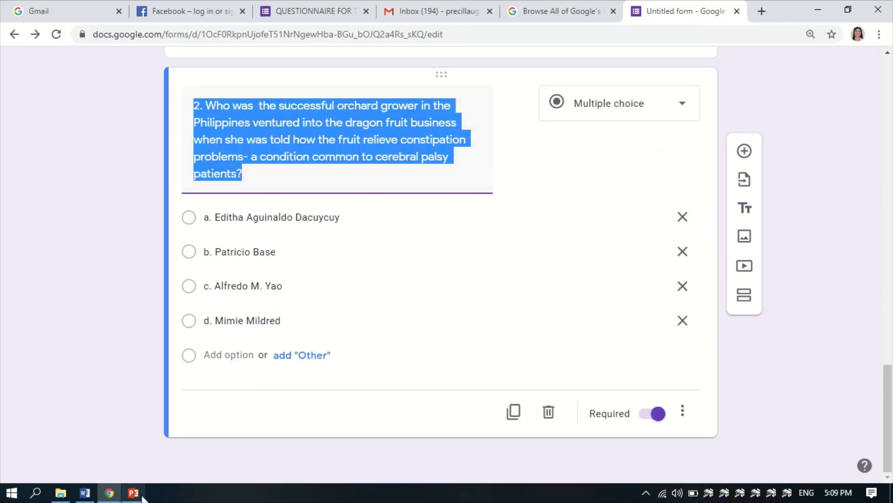
left_click(85, 492)
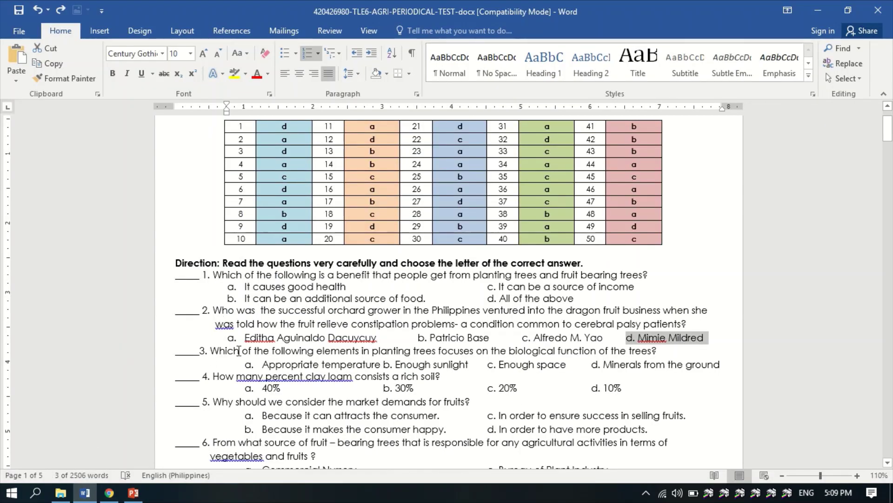
left_click_drag(200, 350, 717, 363)
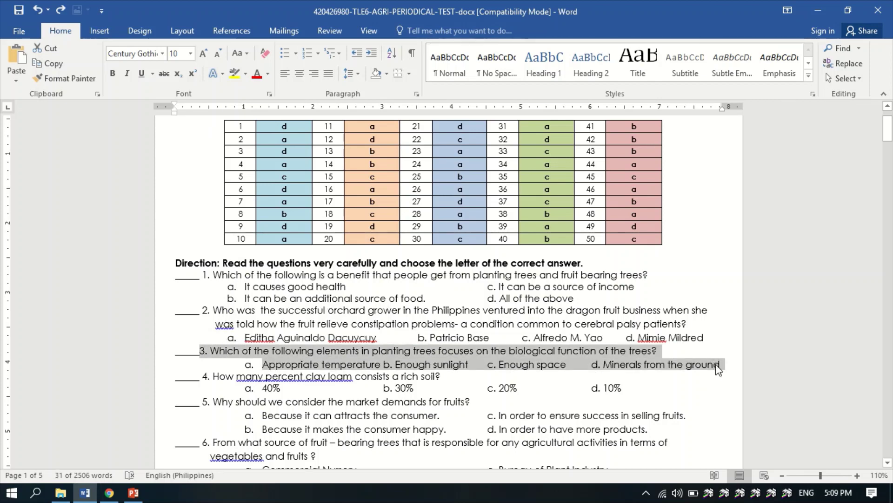
left_click(109, 492)
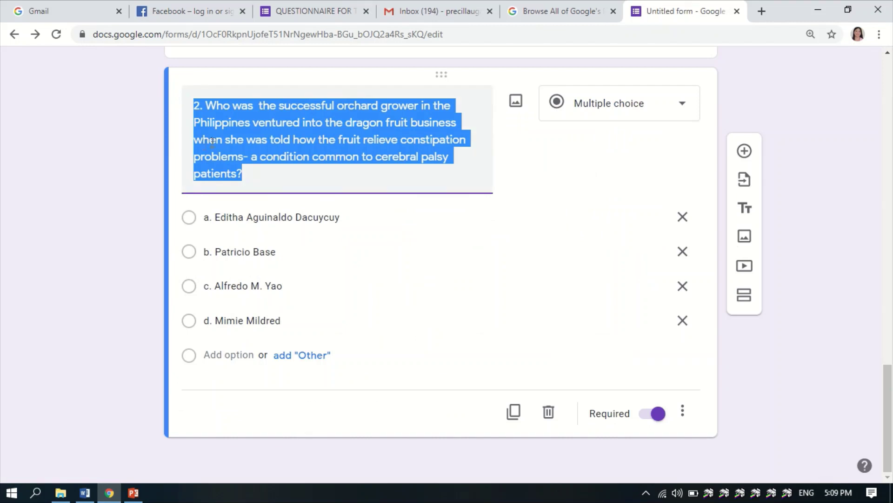
type("3. Which of the following elements in planting trees focuses on the biological function of the trees?a. Appropriate temperature\tb. Enough sunlight\tc. Enough space\td. Minerals from the ground")
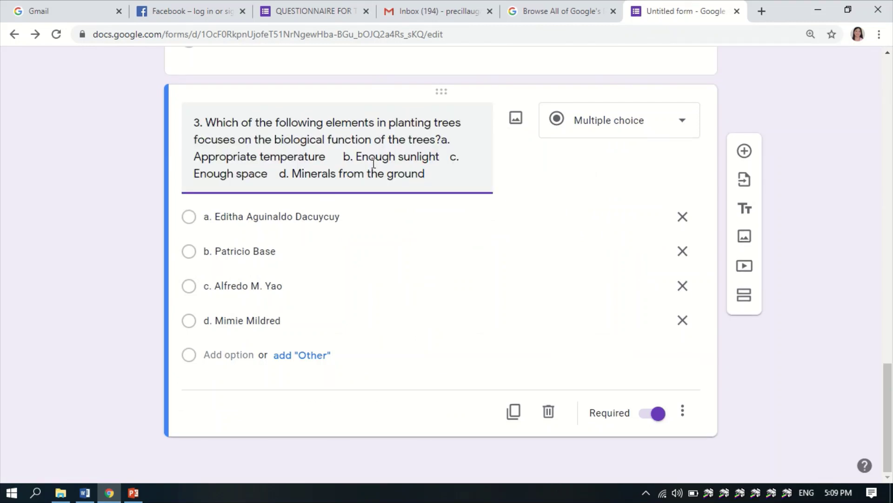
- Move 'Appropriate temperature' and 'Enough sunlight' from the question title into options a and b
left_click_drag(441, 139, 321, 151)
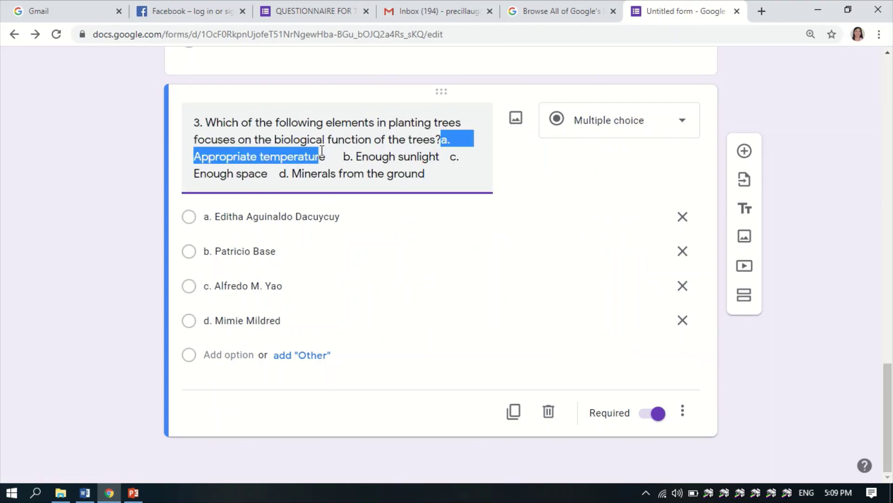
right_click(305, 161)
left_click(328, 196)
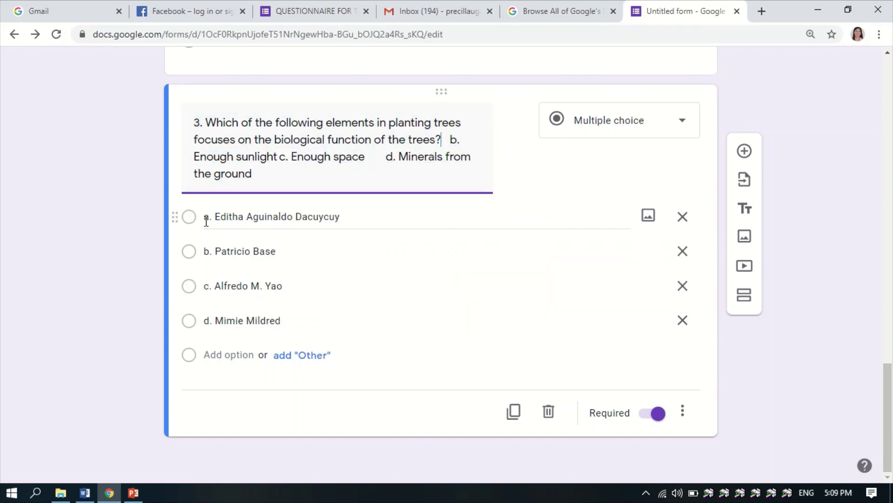
left_click(406, 217)
type("a.    Appropriate temperature")
left_click(445, 139)
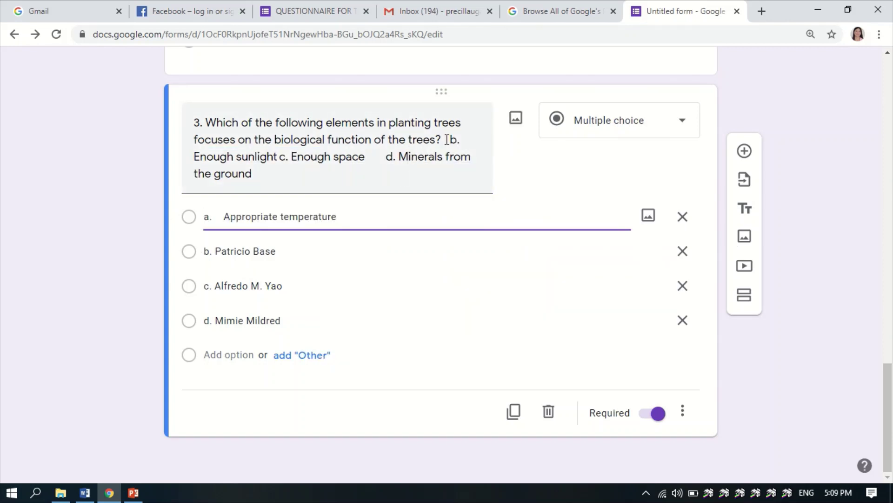
key("ctrl+a")
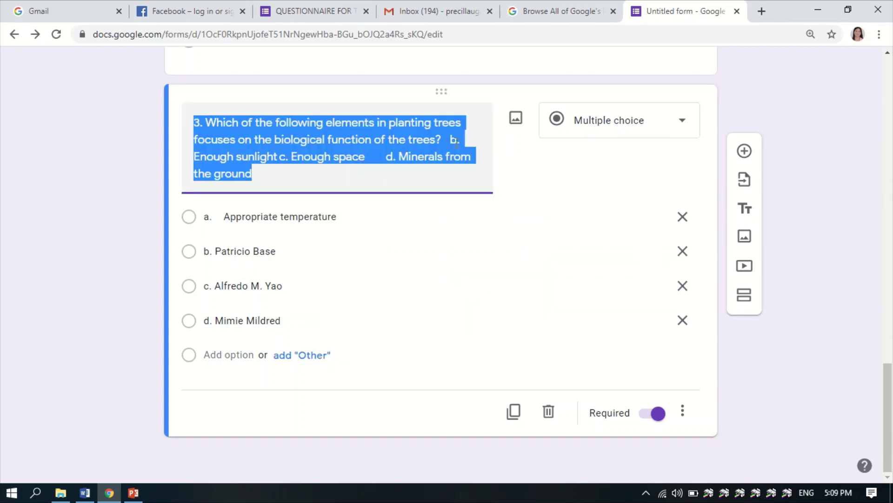
left_click_drag(450, 139, 289, 156)
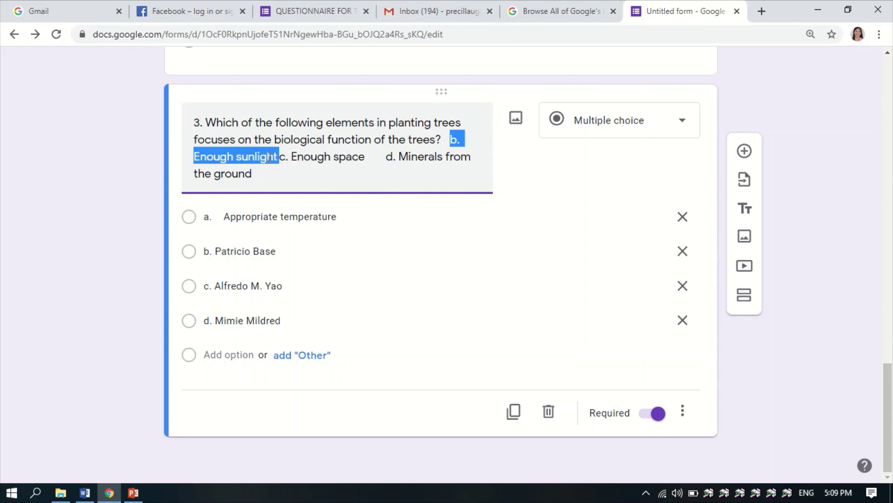
right_click(270, 158)
left_click(286, 189)
left_click(334, 252)
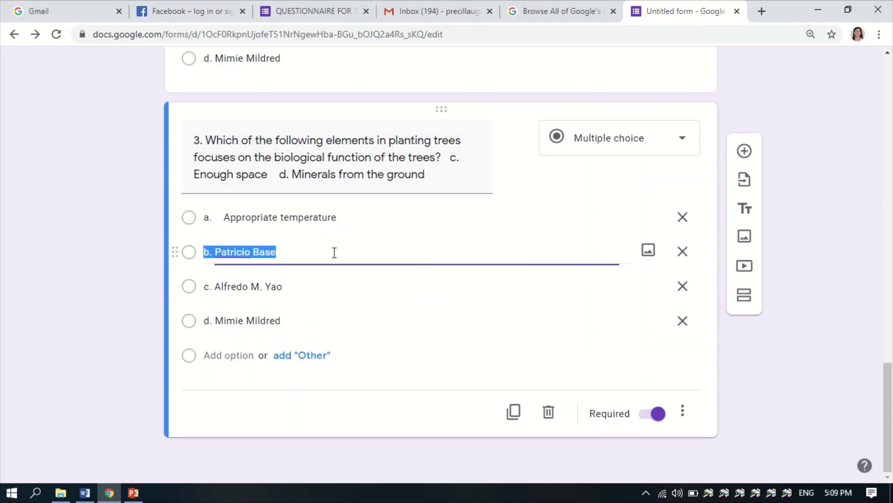
key("ctrl+v")
- Move 'Enough space' and 'Minerals from the ground' into options c and d, leaving only the question
left_click(282, 185)
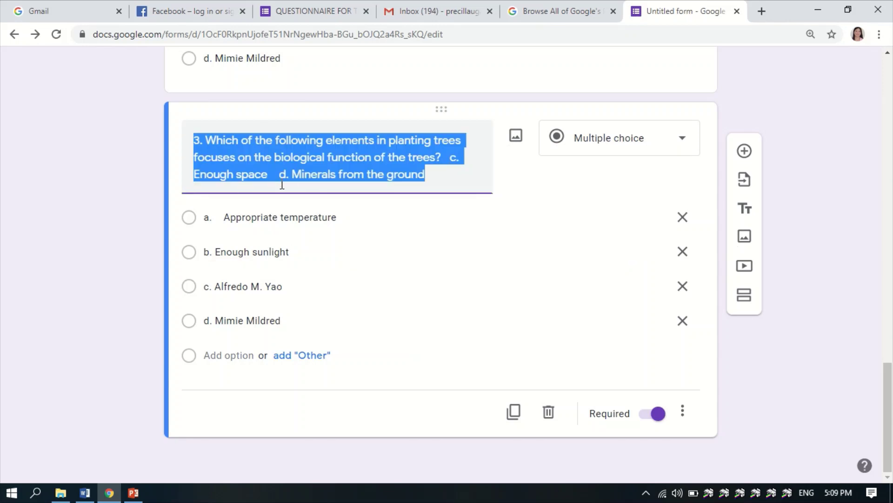
left_click_drag(446, 158, 268, 175)
right_click(265, 175)
left_click(295, 208)
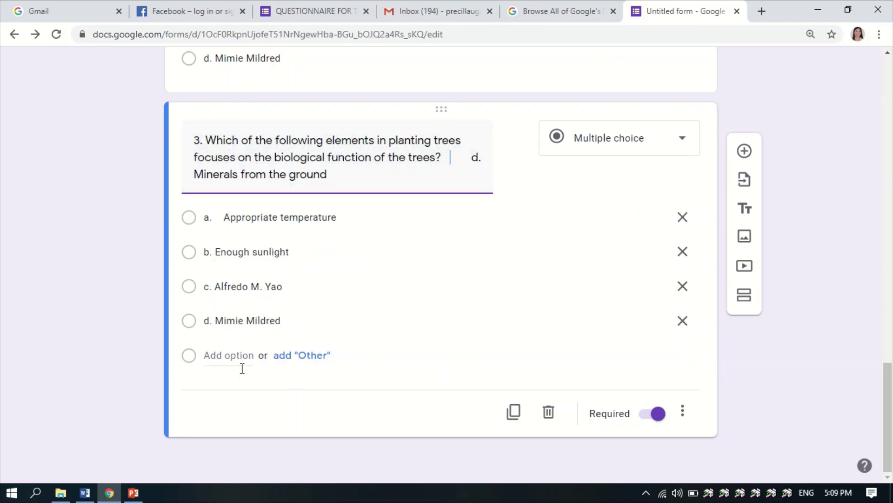
left_click(208, 285)
key("ctrl+v")
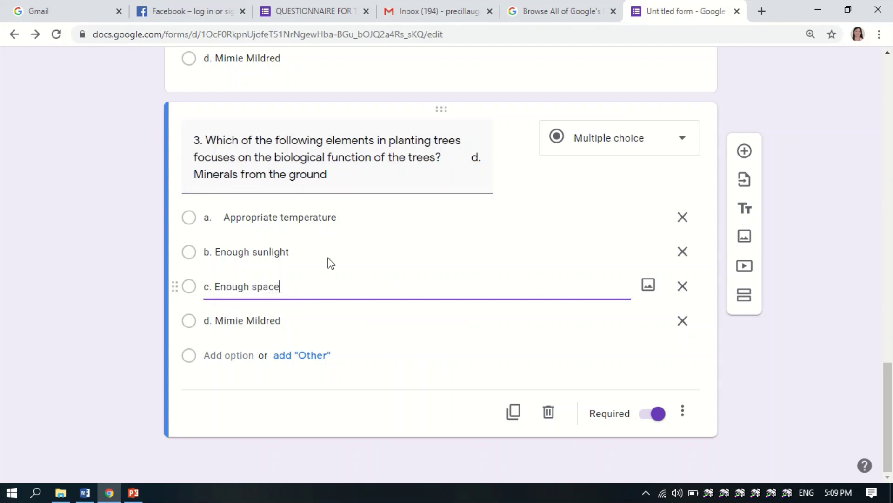
triple_click(474, 153)
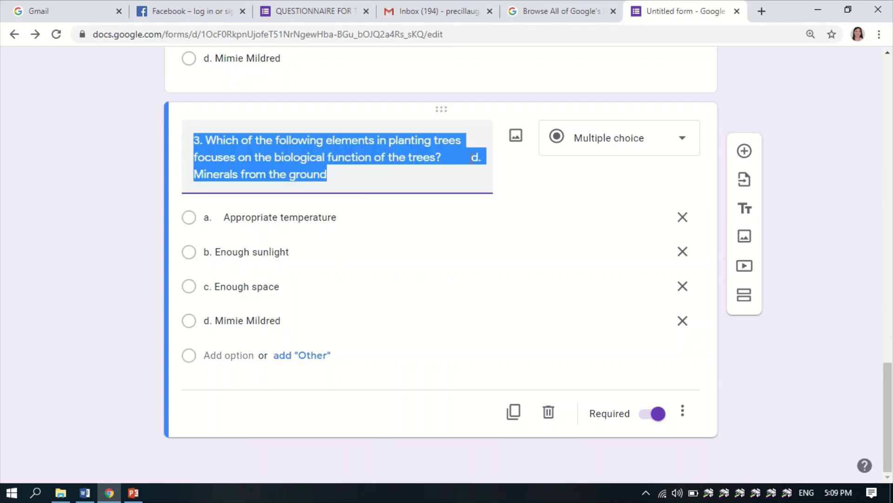
left_click_drag(472, 157, 464, 174)
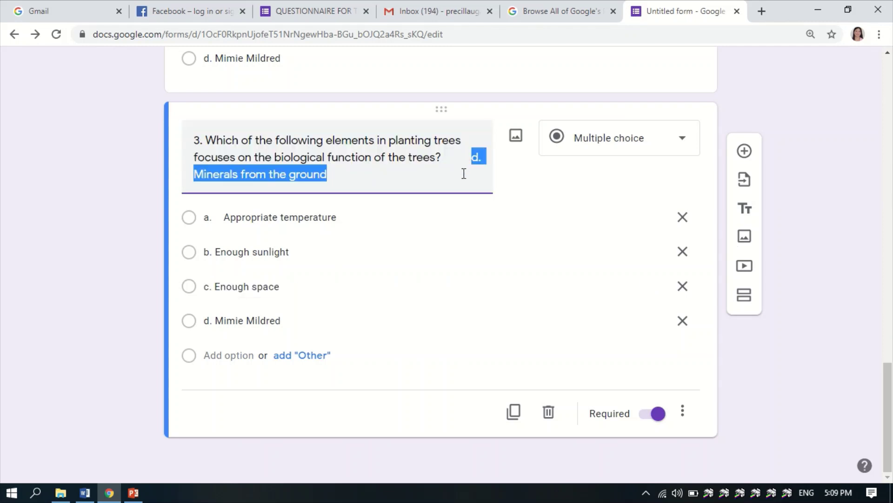
right_click(305, 174)
left_click(330, 205)
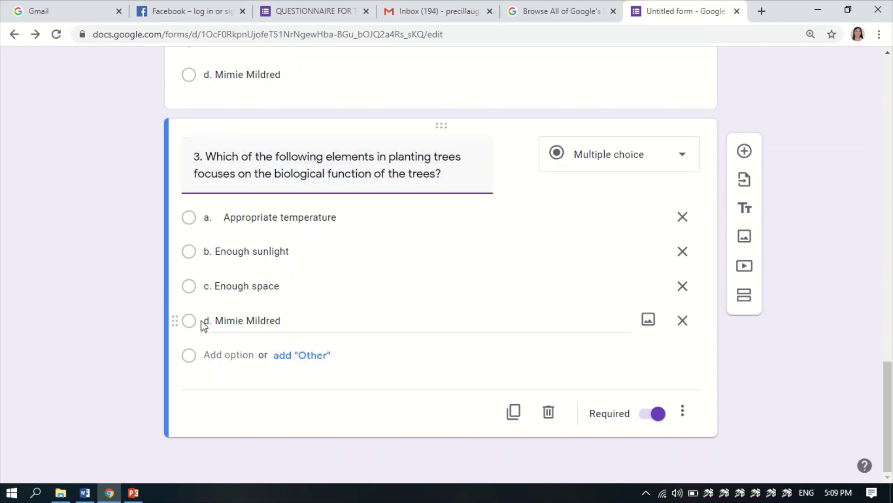
left_click_drag(202, 321, 281, 321)
key("ctrl+v")
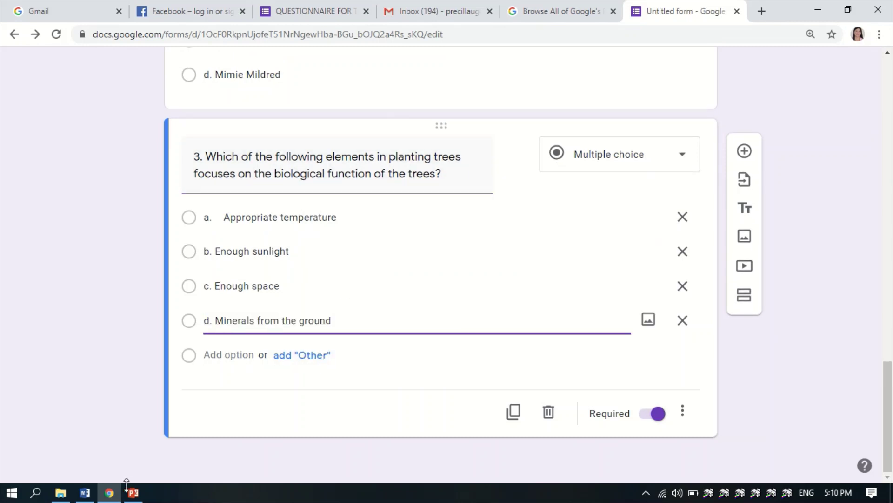
left_click(90, 497)
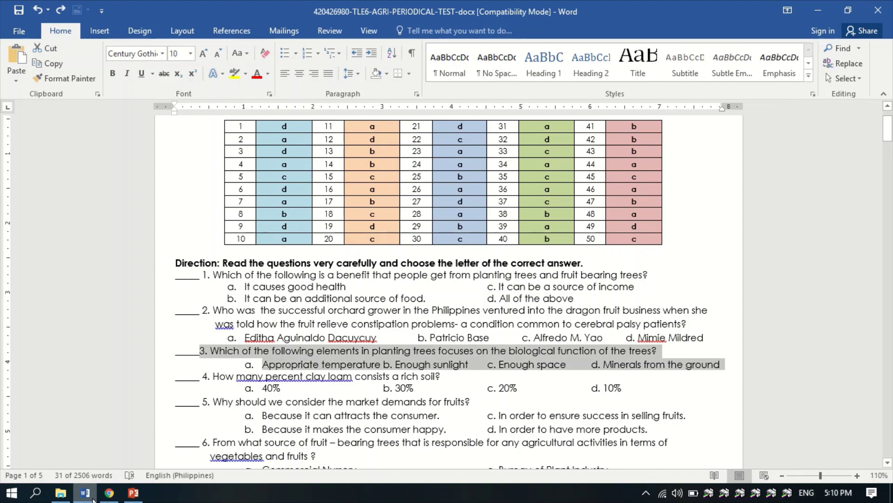
left_click(92, 497)
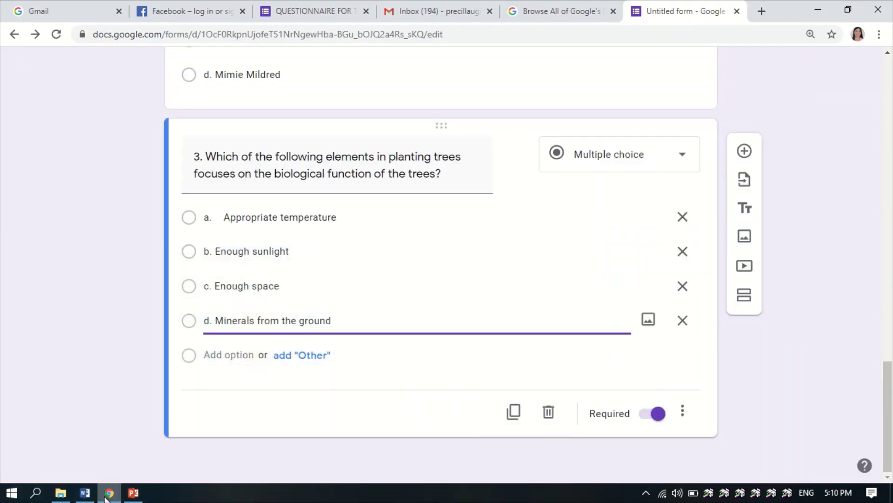
left_click(106, 496)
left_click(107, 494)
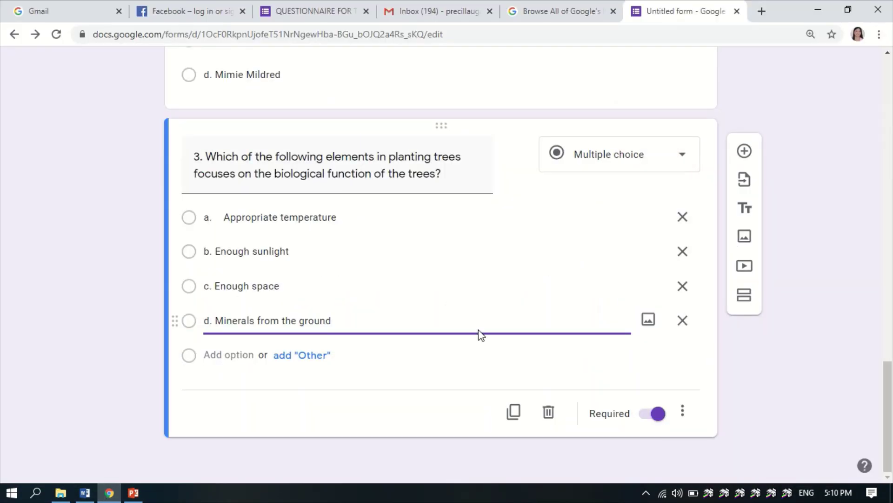
scroll(480, 330, "up", 9)
scroll(479, 321, "down", 8)
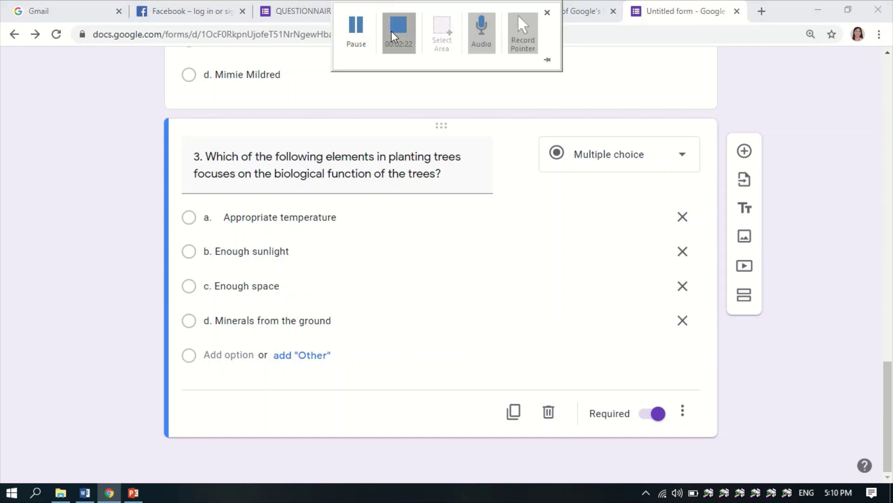
left_click(398, 29)
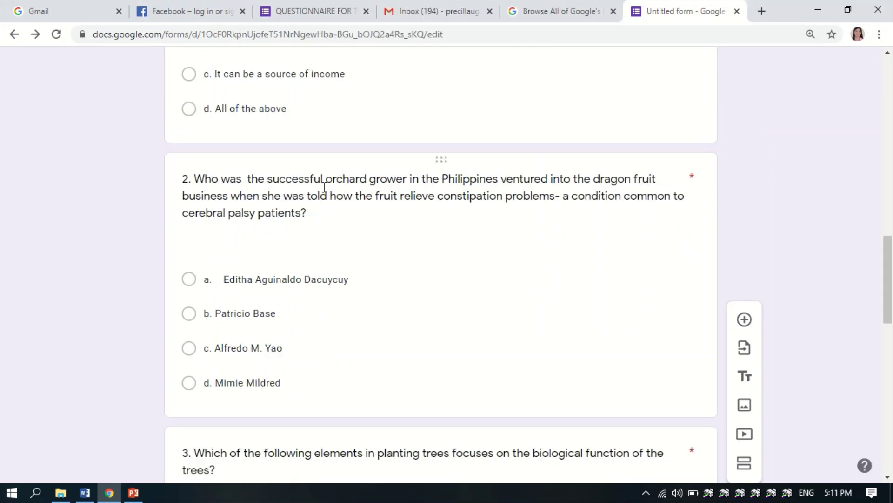
scroll(325, 184, "up", 11)
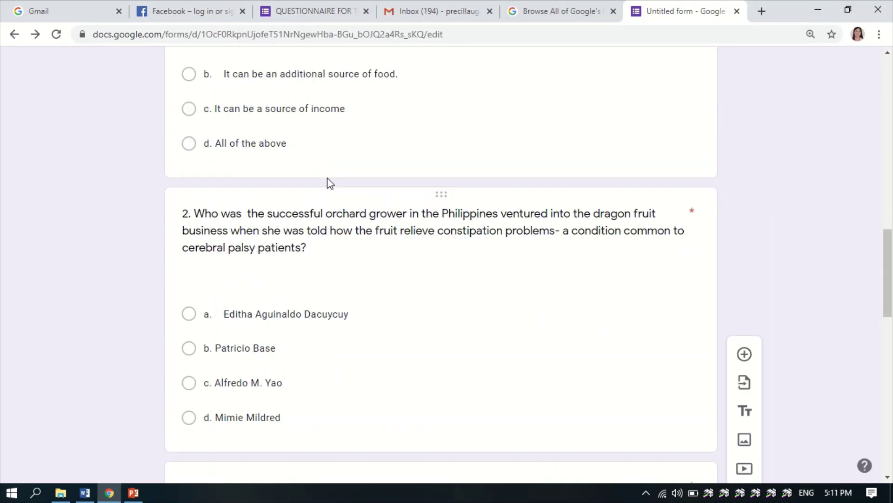
scroll(328, 179, "down", 3)
scroll(328, 179, "down", 20)
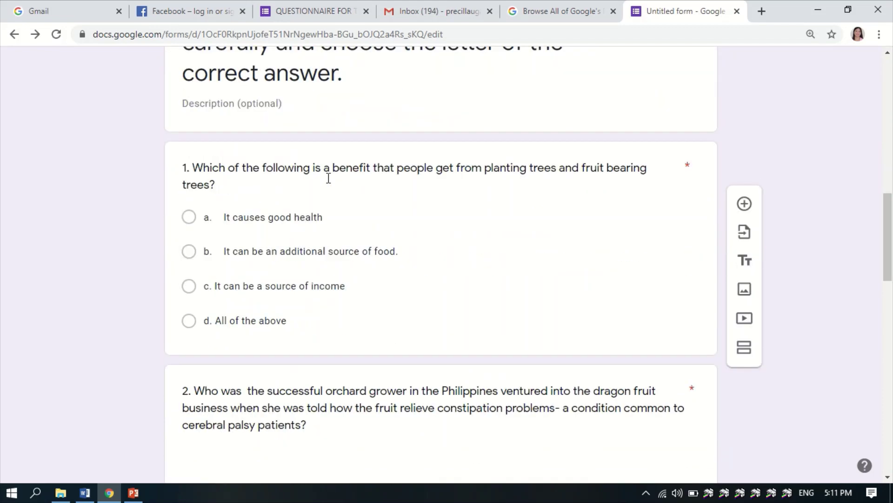
scroll(327, 177, "down", 3)
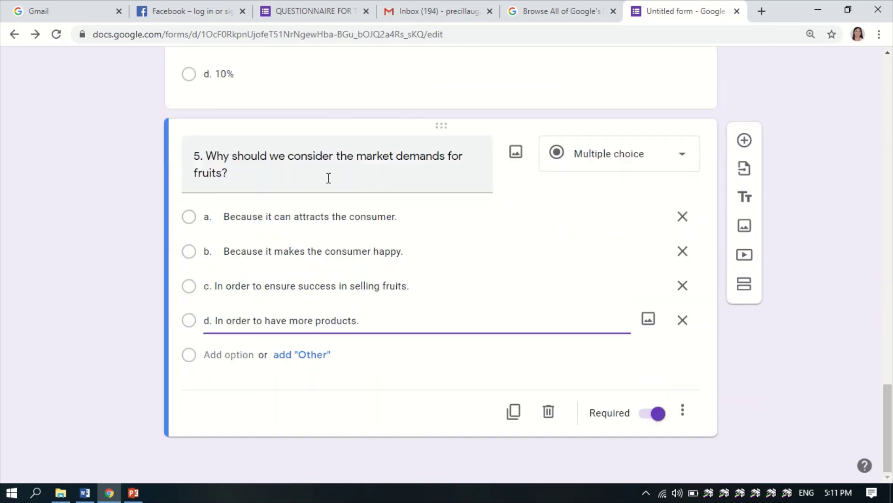
scroll(297, 309, "up", 15)
scroll(353, 302, "up", 12)
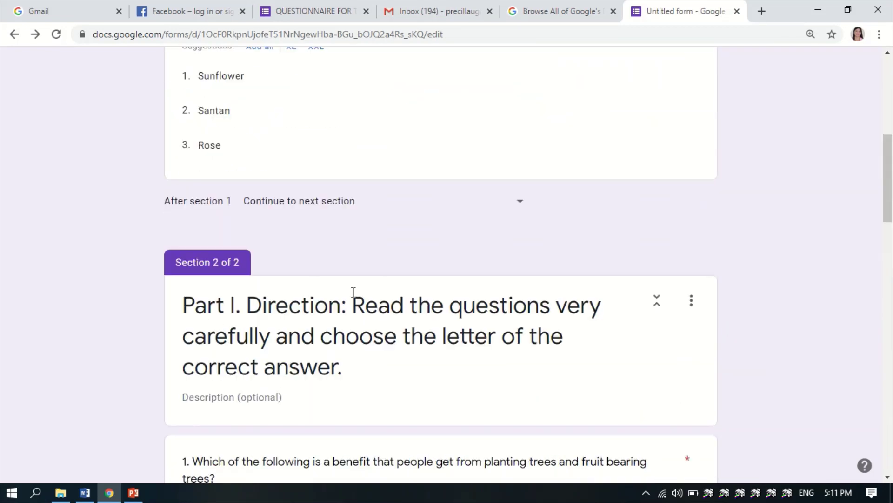